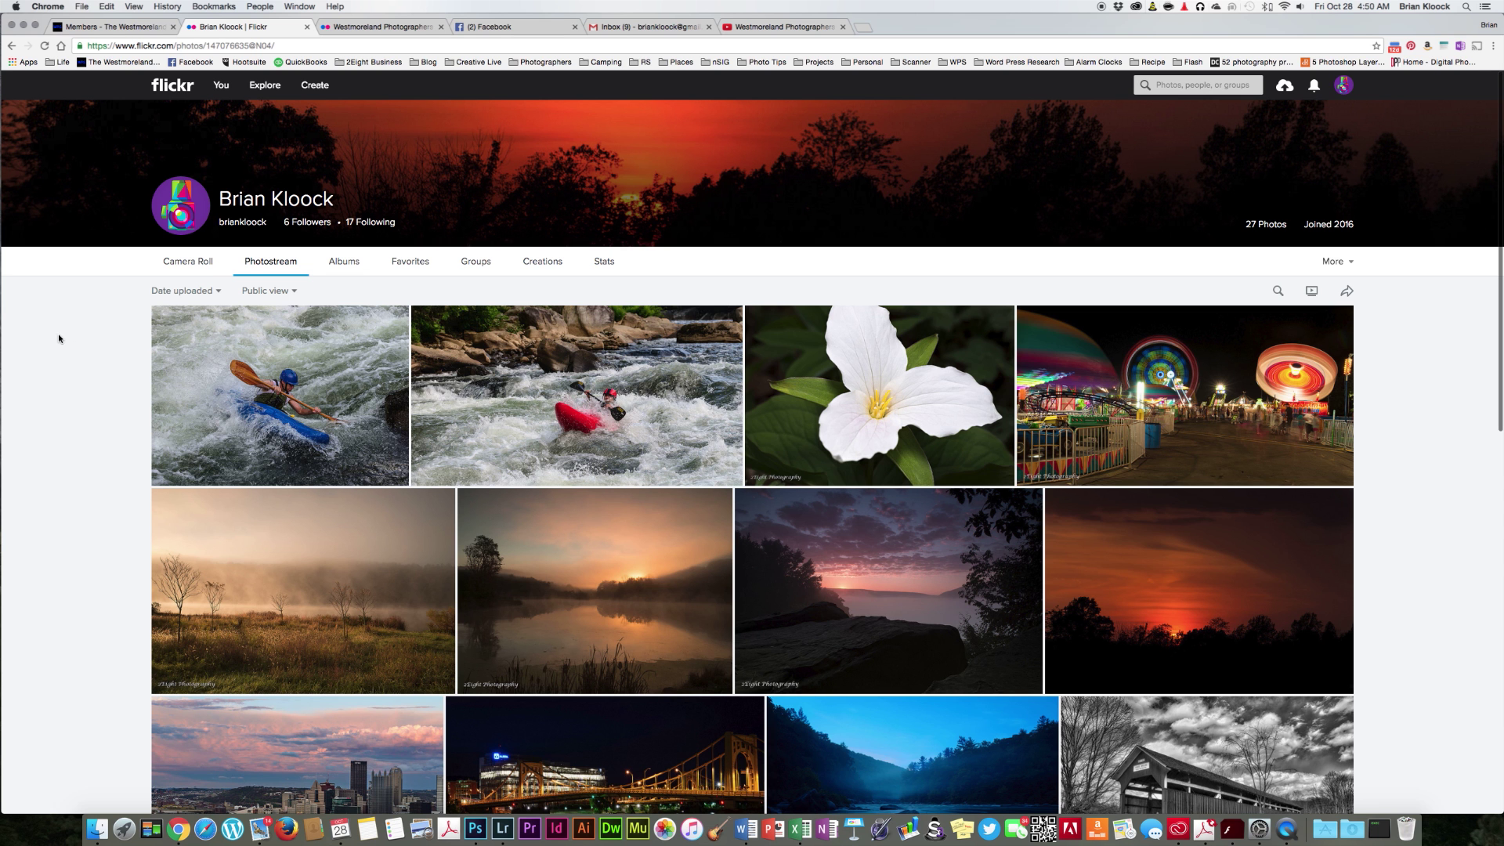
- Switch from the photostream to the Albums tab of your profile
{"action": "left_click", "coordinate": [343, 263]}
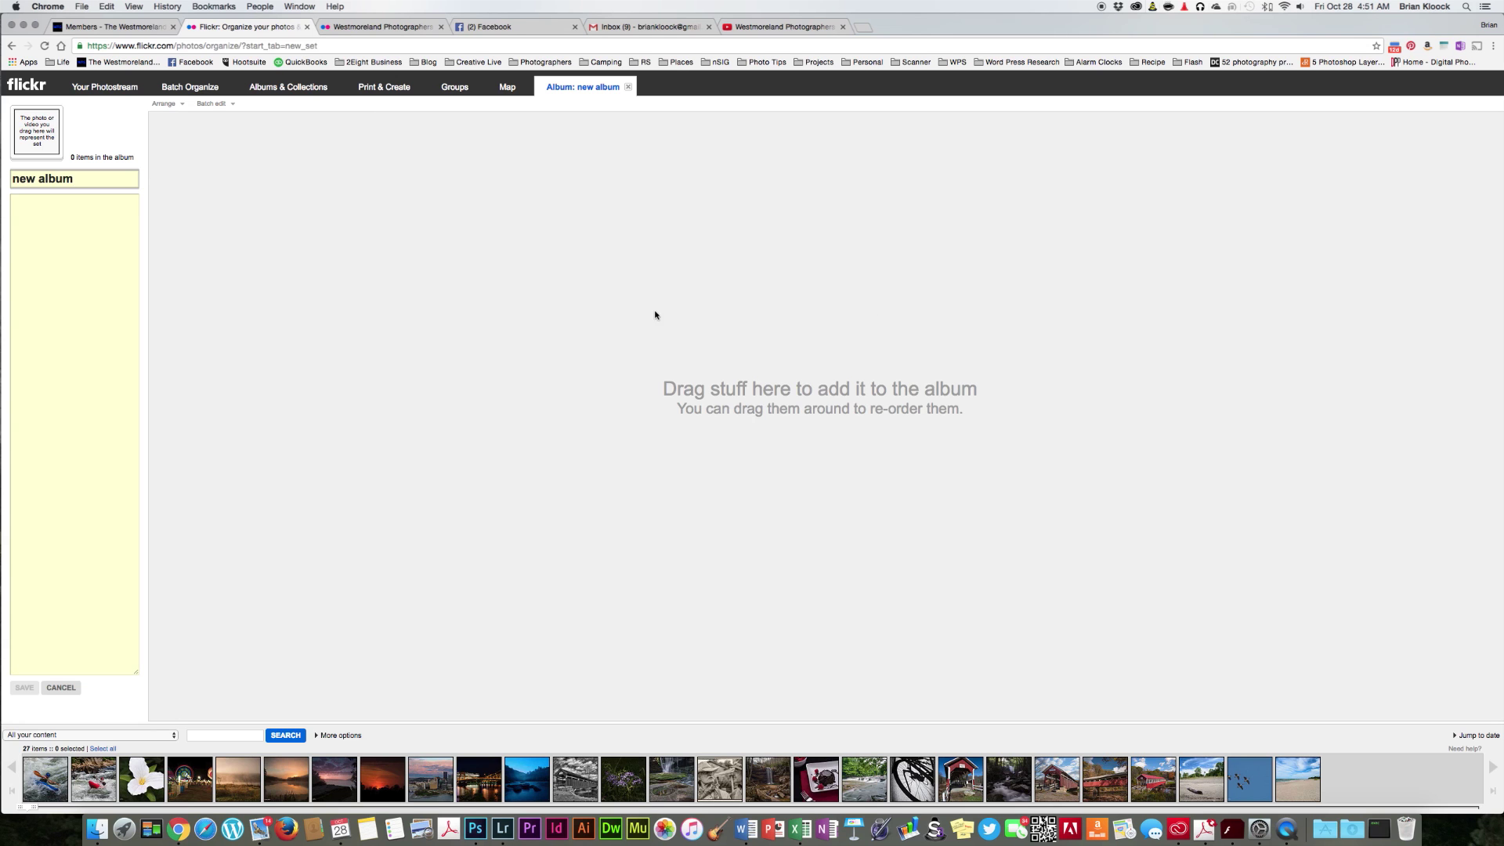
- Replace the placeholder album title 'new album' with 'Test'
{"action": "triple_click", "coordinate": [78, 180]}
{"action": "type", "text": "TE"}
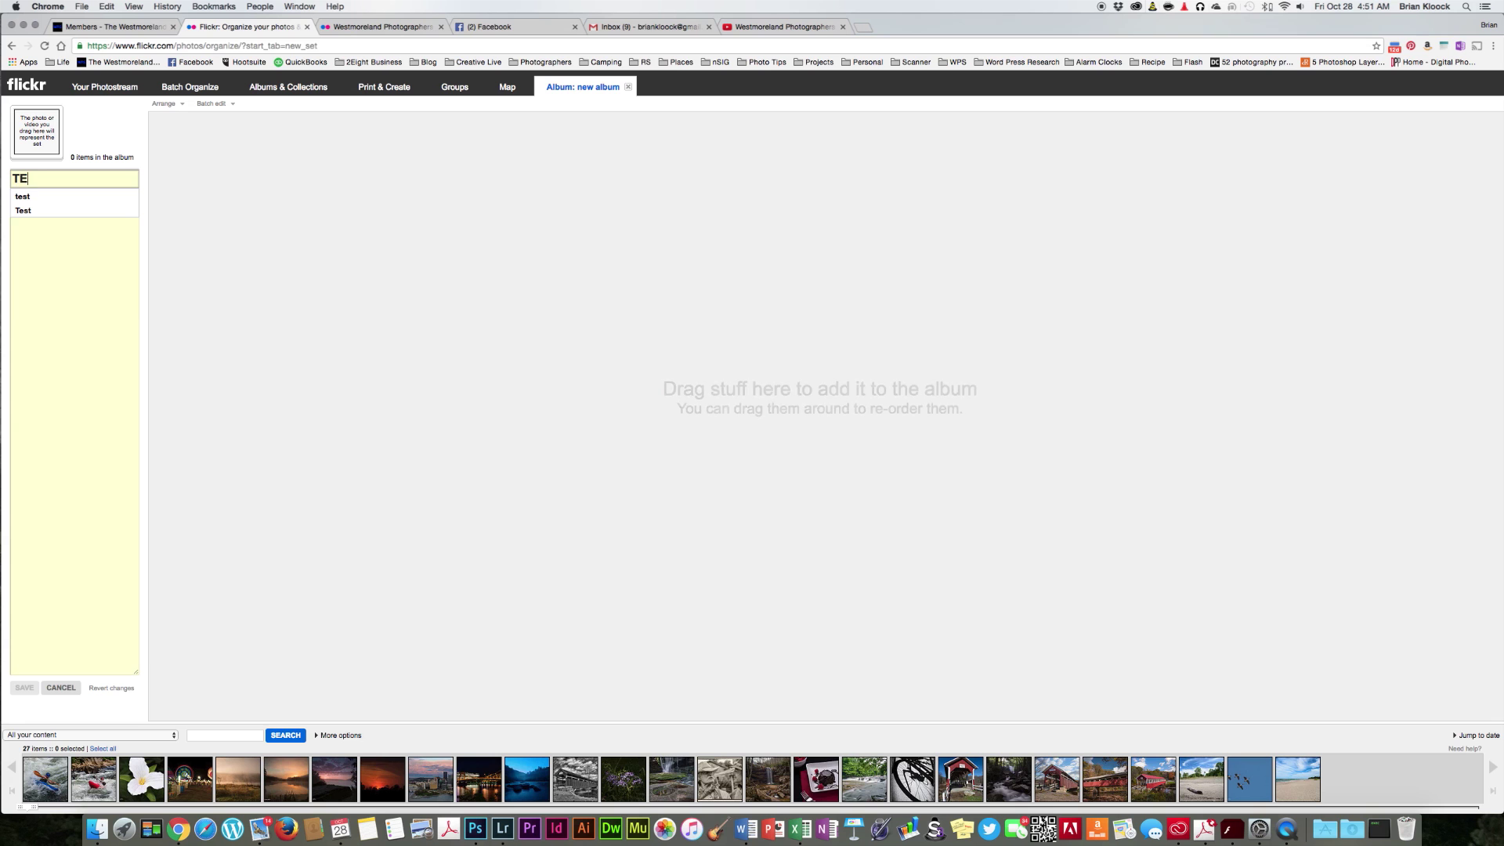
{"action": "type", "text": "ste"}
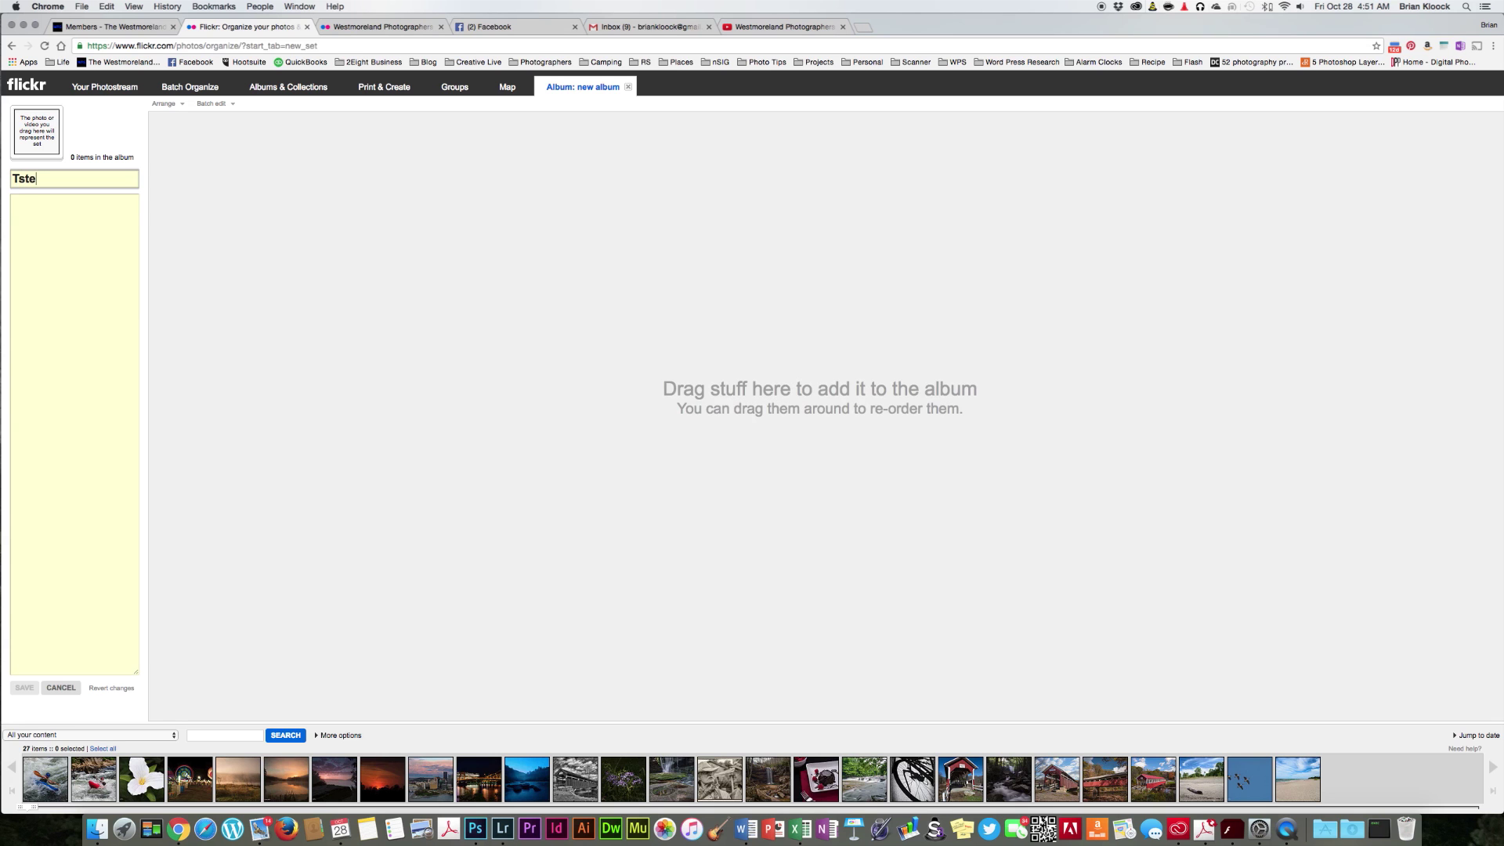
{"action": "key", "text": "BackSpace"}
{"action": "key", "text": "BackSpace"}
{"action": "key", "text": "BackSpace"}
{"action": "type", "text": "e"}
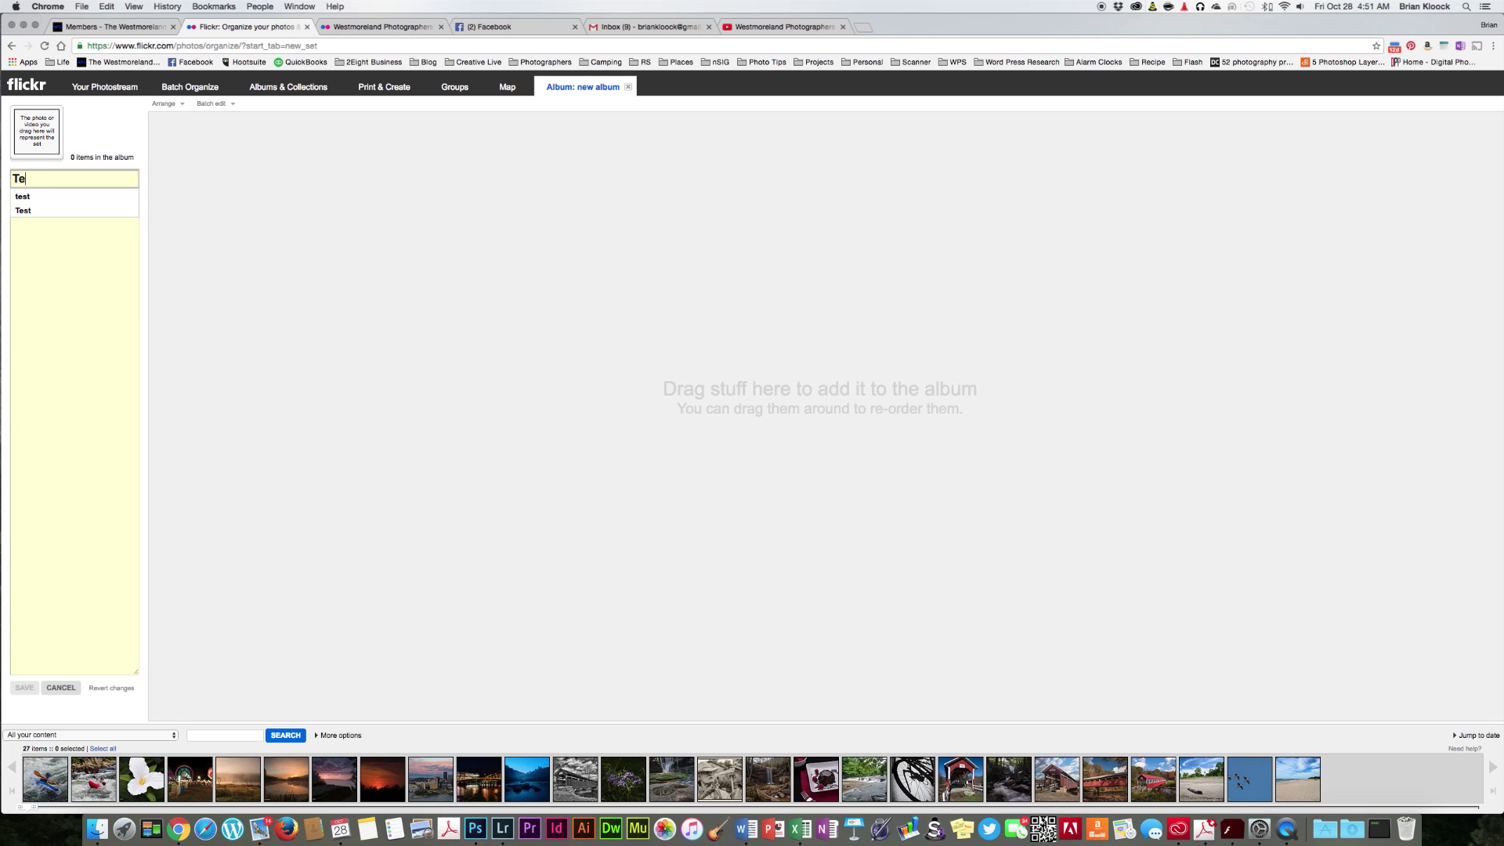
{"action": "type", "text": "st"}
{"action": "left_click", "coordinate": [267, 246]}
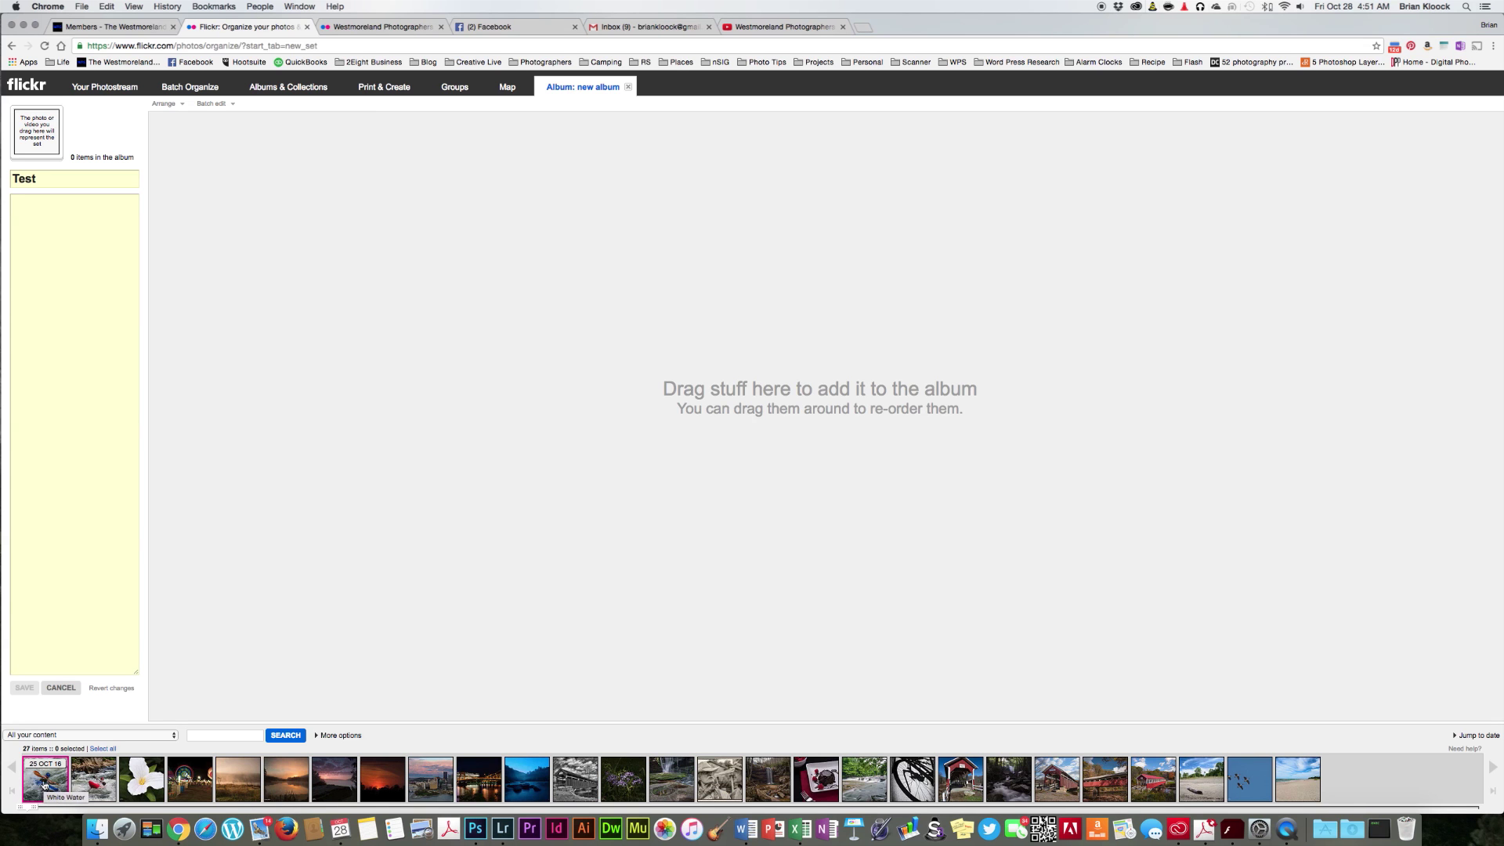
- Add the blue kayak, red kayak and white flower photos, making the red kayak the cover
{"action": "left_click_drag", "start_coordinate": [45, 784], "coordinate": [358, 436]}
{"action": "left_click_drag", "start_coordinate": [92, 777], "coordinate": [313, 521]}
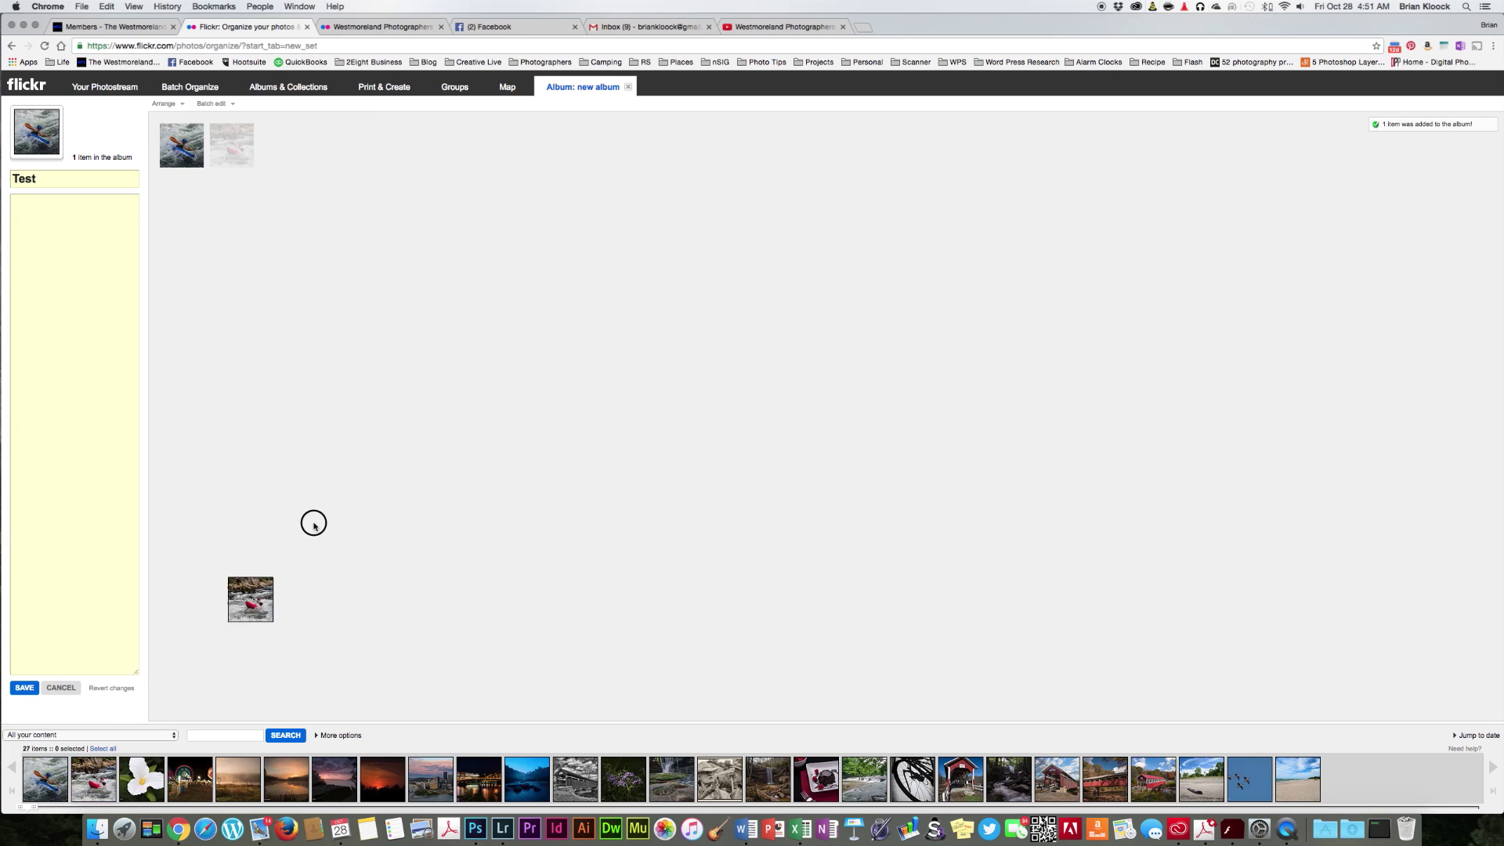
{"action": "left_click_drag", "start_coordinate": [149, 776], "coordinate": [464, 393]}
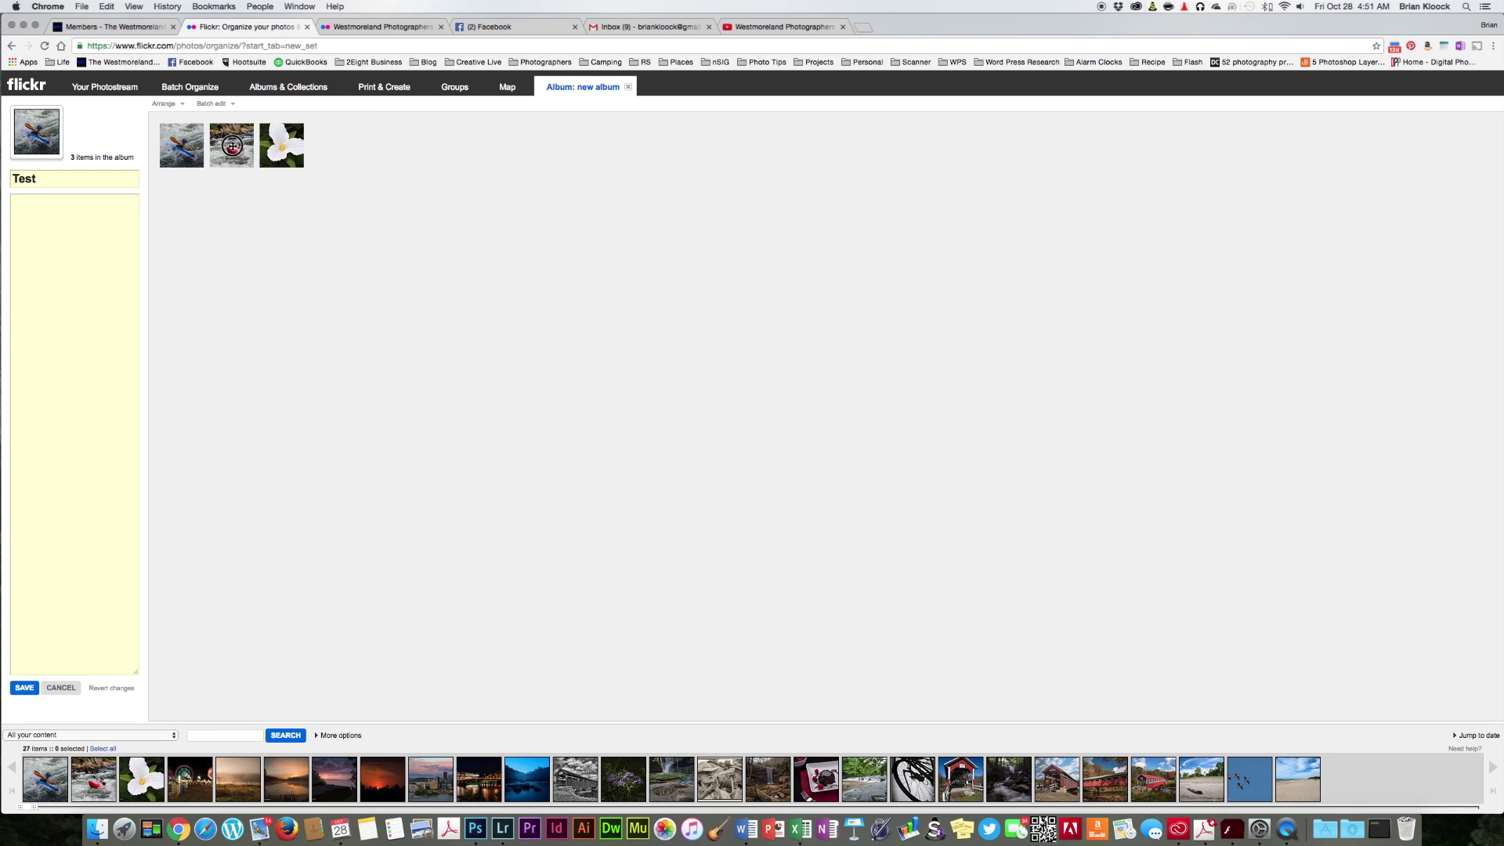
{"action": "left_click_drag", "start_coordinate": [232, 146], "coordinate": [29, 133]}
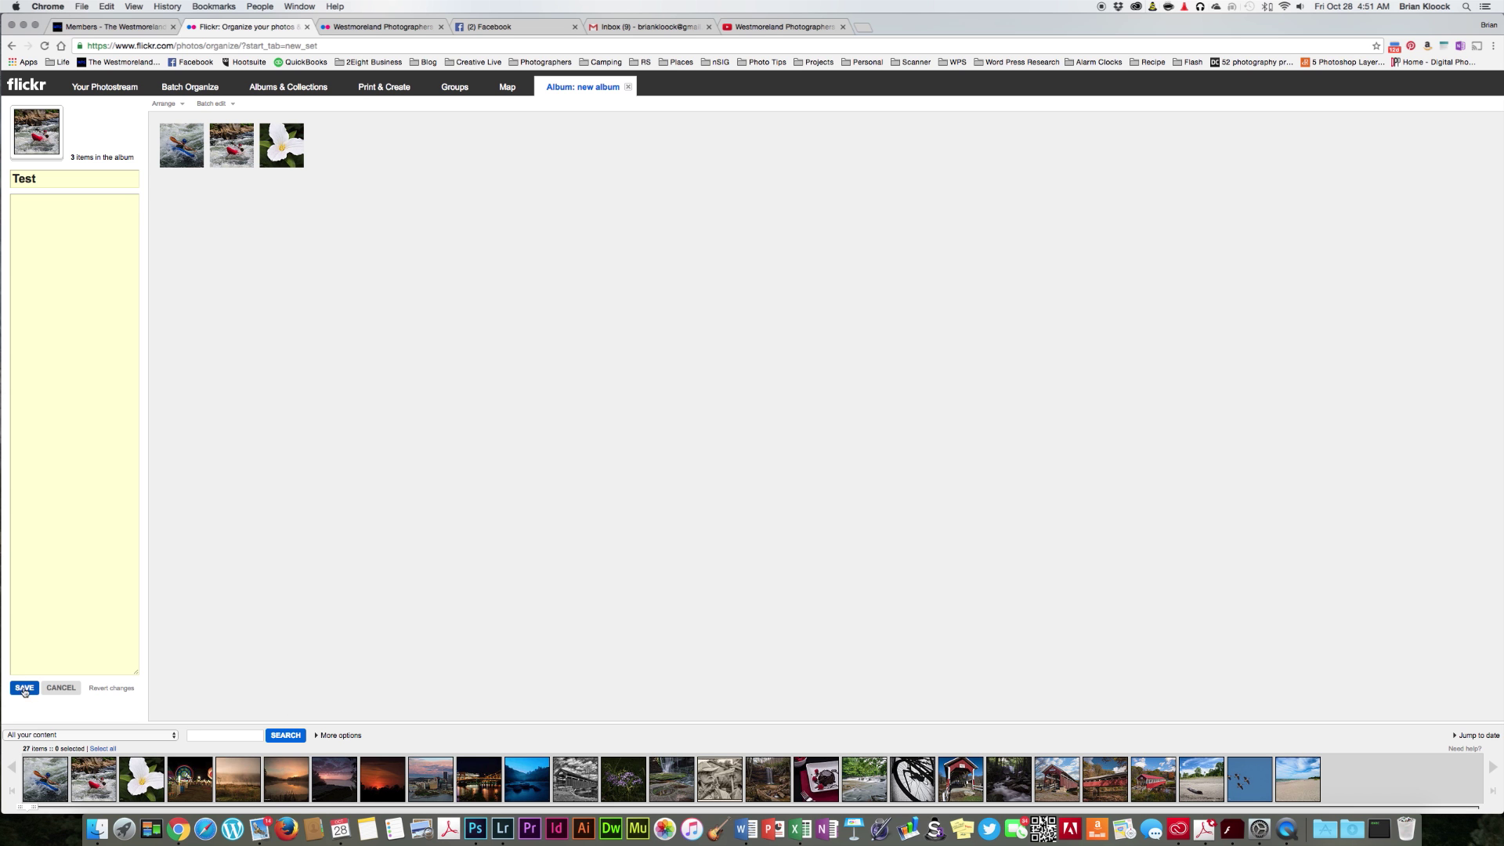
- Save the three-photo Test album and go back to Your Photostream
{"action": "left_click", "coordinate": [25, 687]}
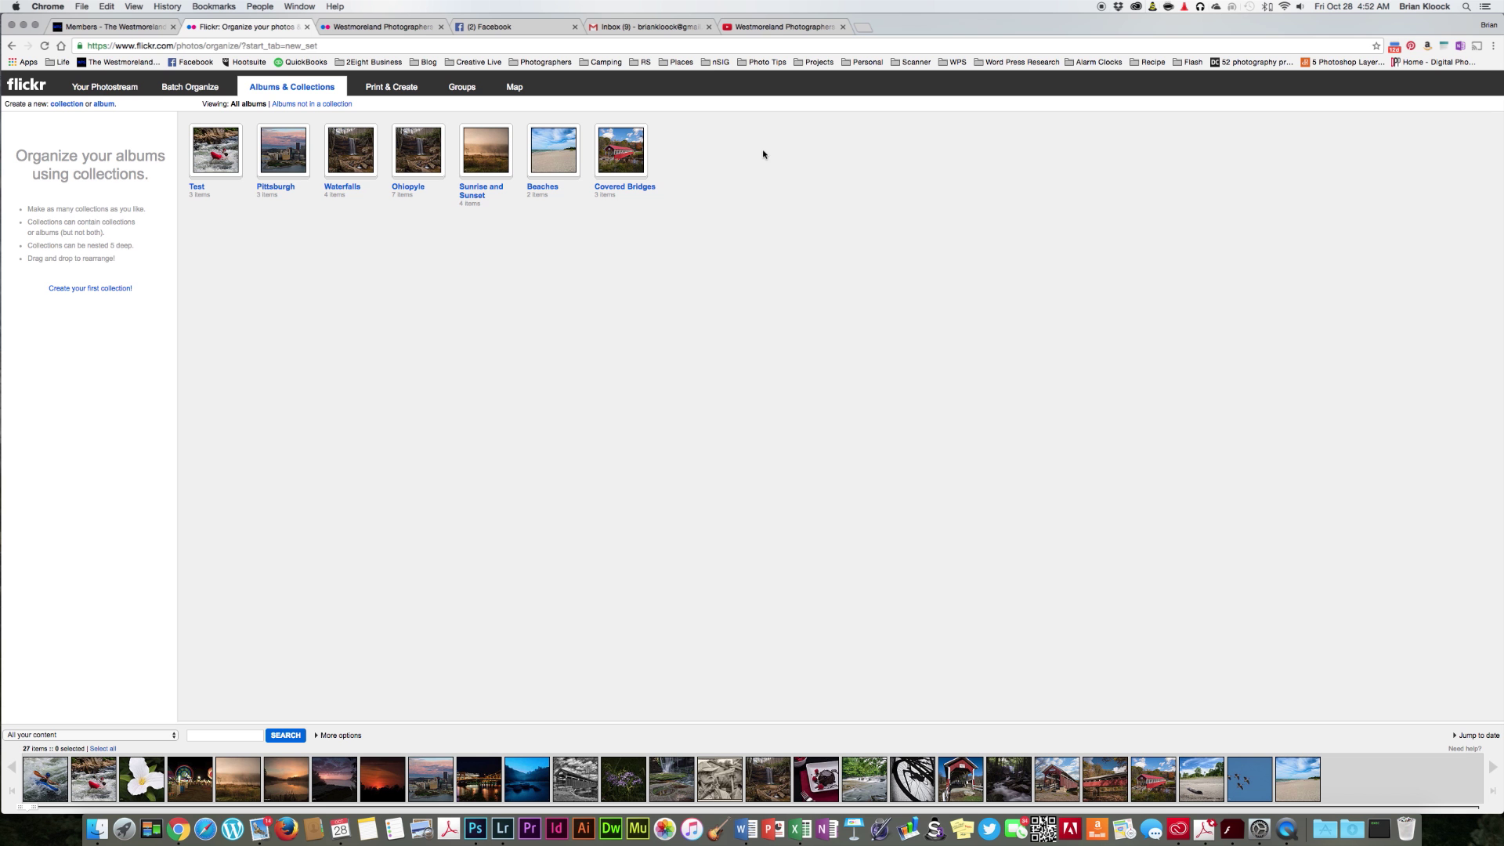
{"action": "left_click", "coordinate": [105, 91]}
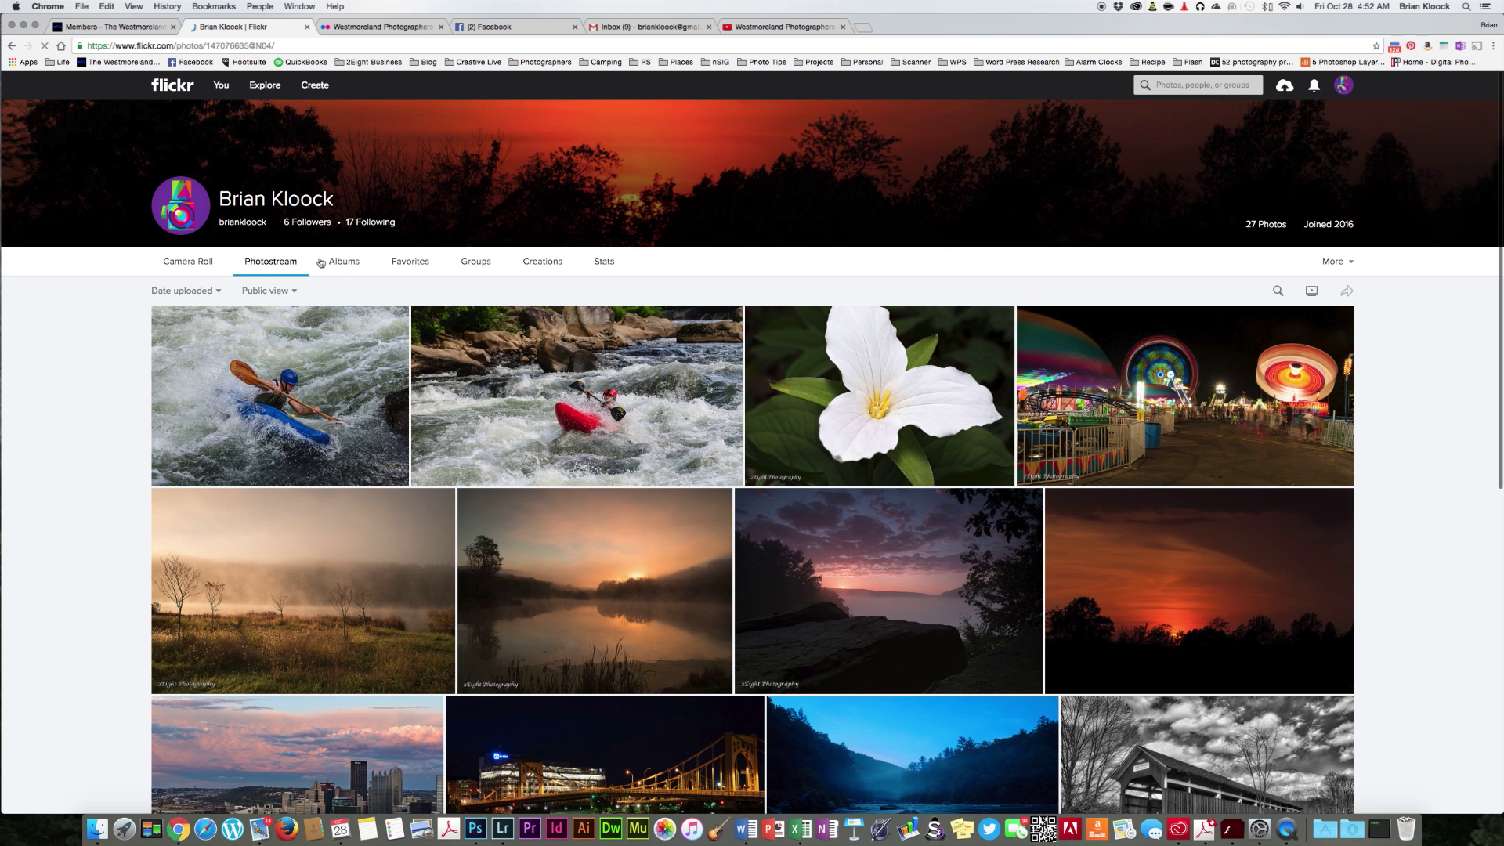
- Open the Test album from Albums and start a photo book from it
{"action": "left_click", "coordinate": [342, 265]}
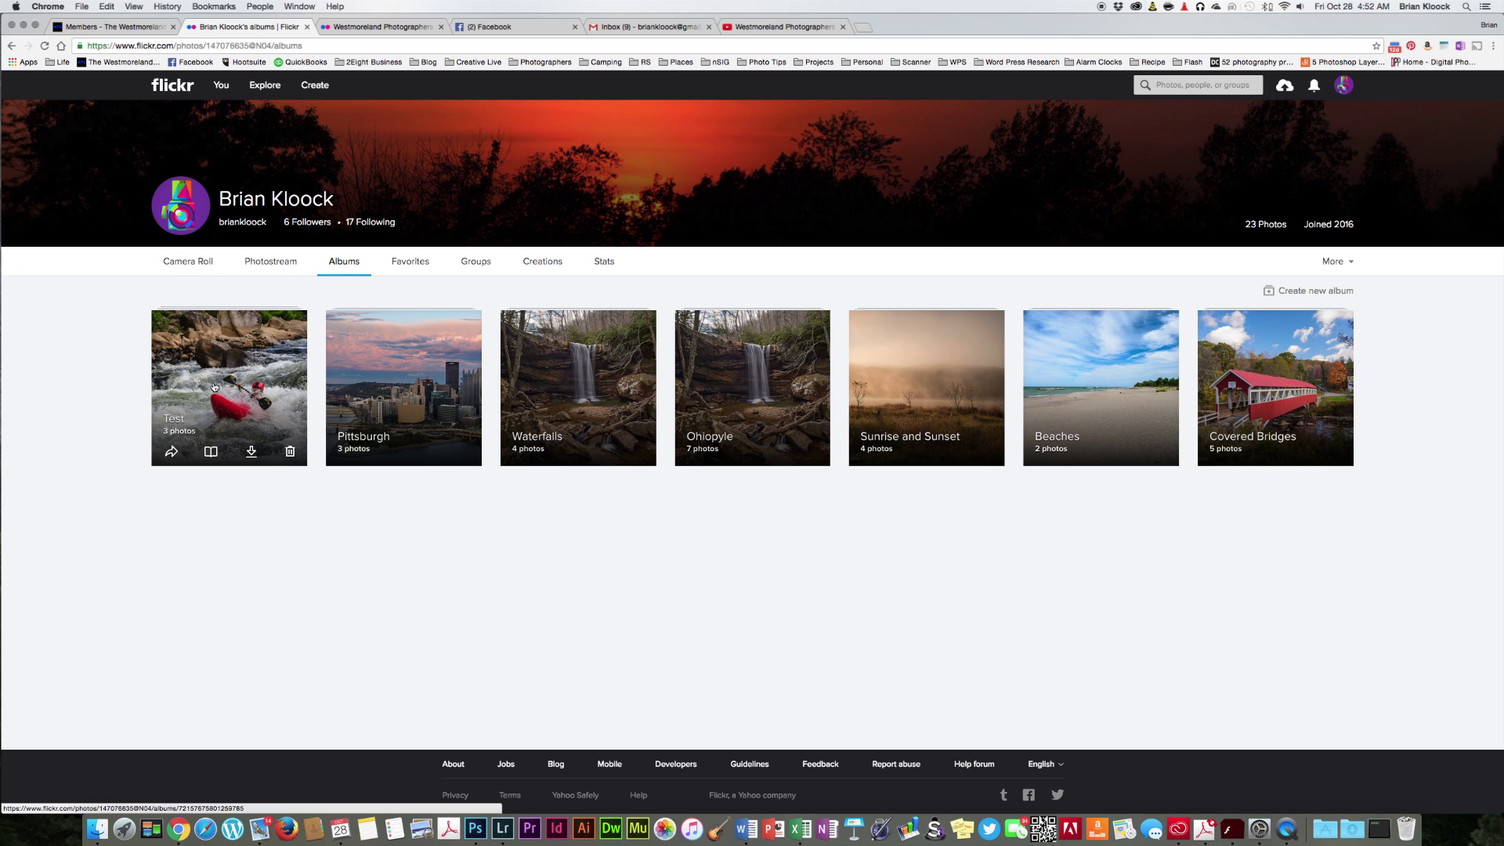
{"action": "left_click", "coordinate": [214, 387]}
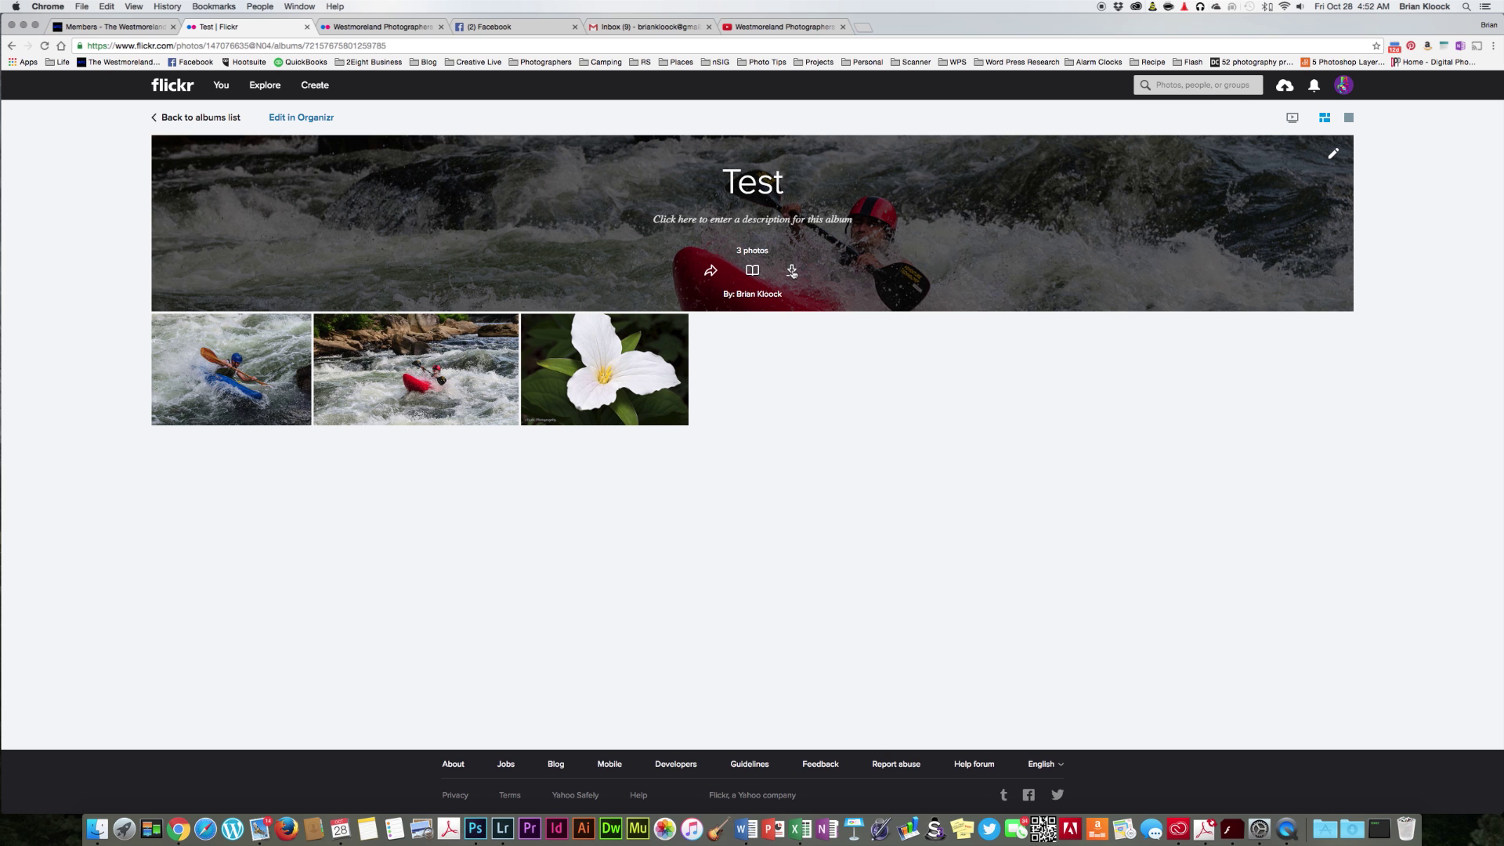
{"action": "left_click", "coordinate": [752, 271]}
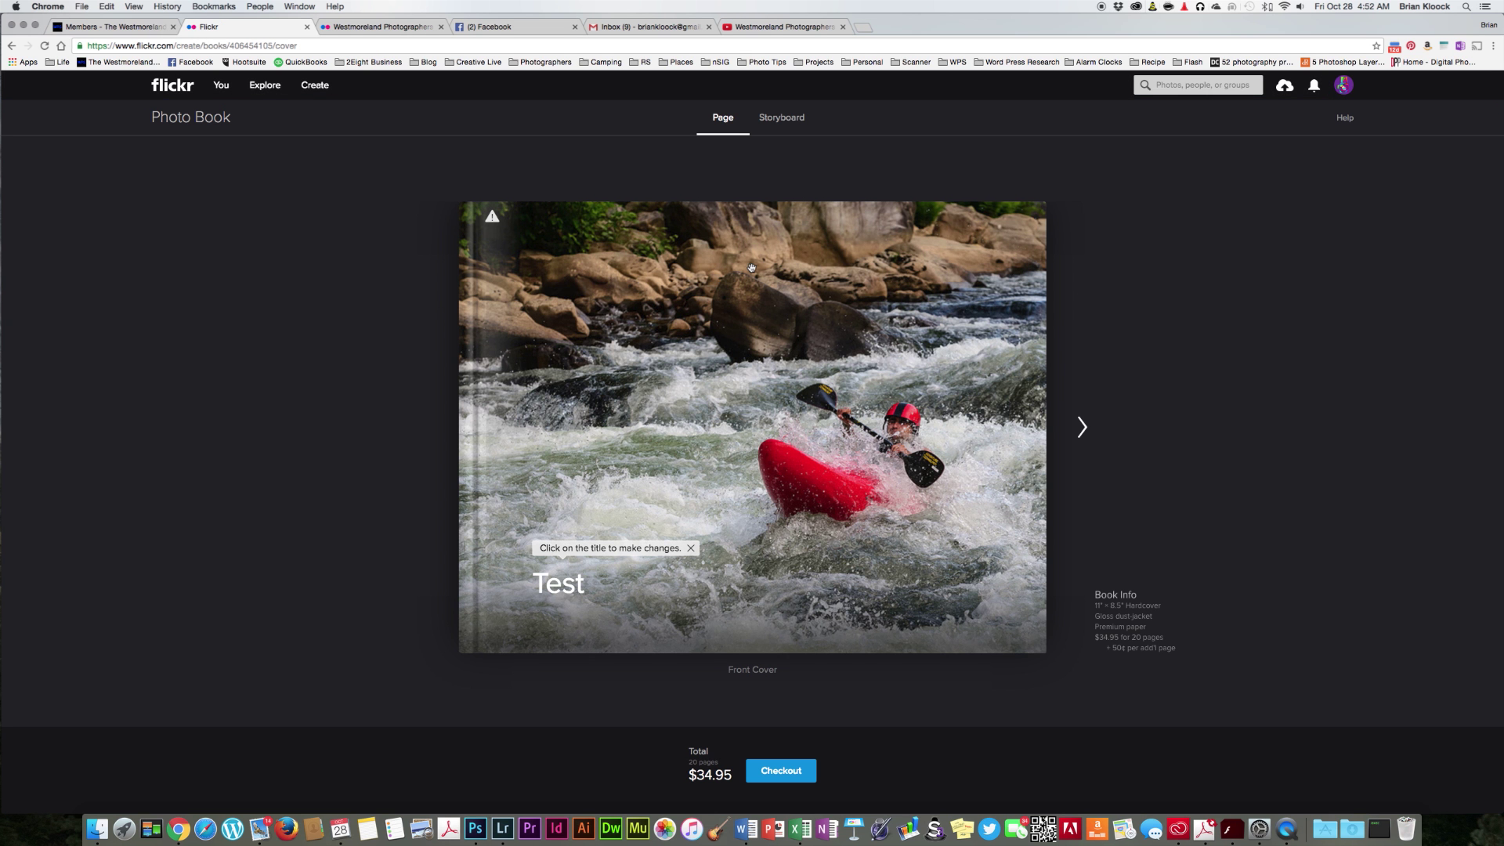
- Leave the photo book draft via the You menu's Photostream entry
{"action": "mouse_move", "coordinate": [554, 263]}
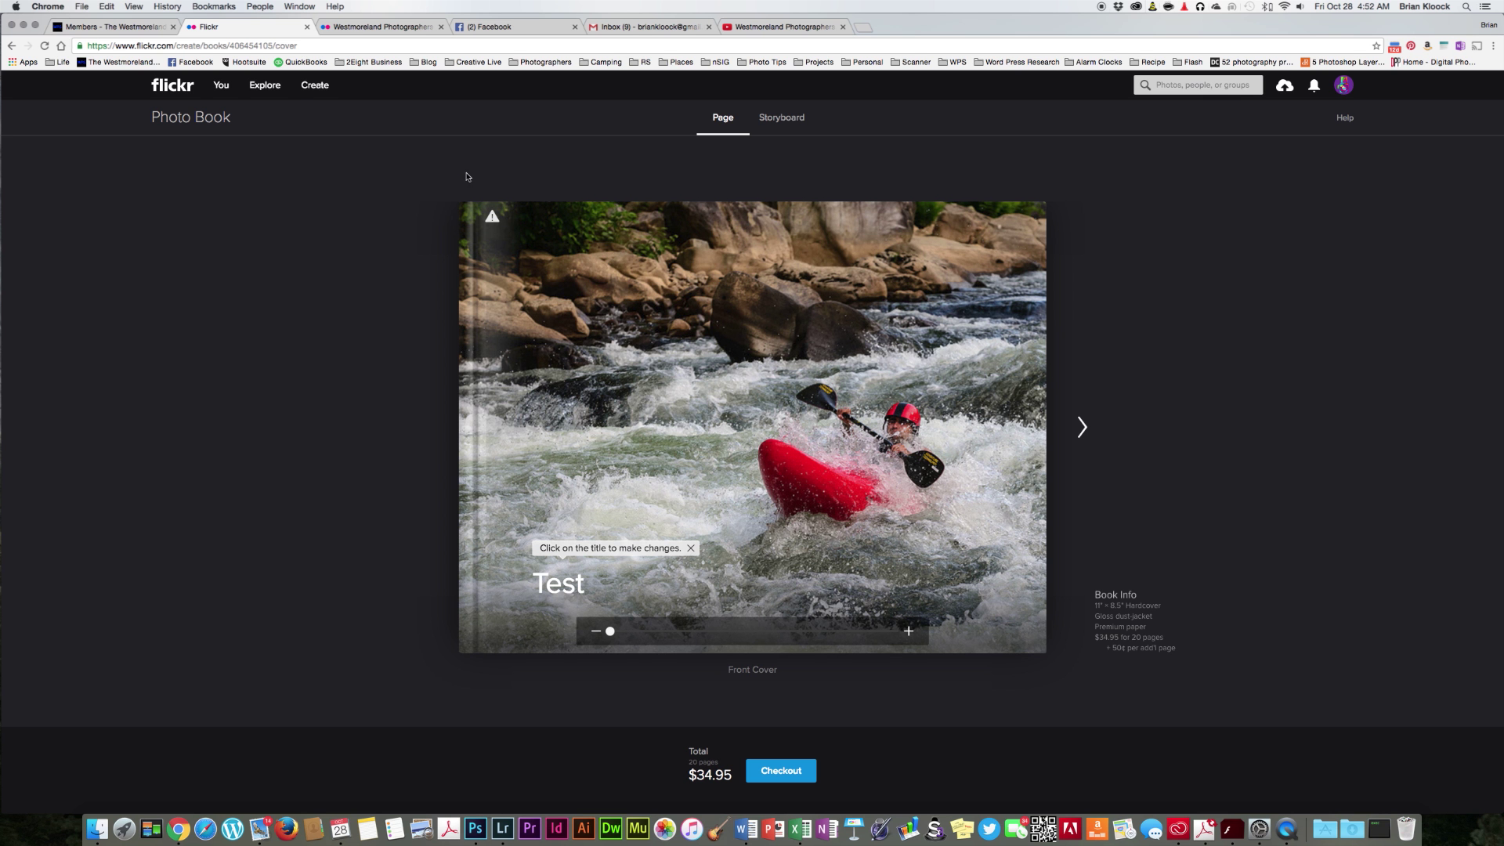
{"action": "mouse_move", "coordinate": [221, 87]}
{"action": "left_click", "coordinate": [239, 128]}
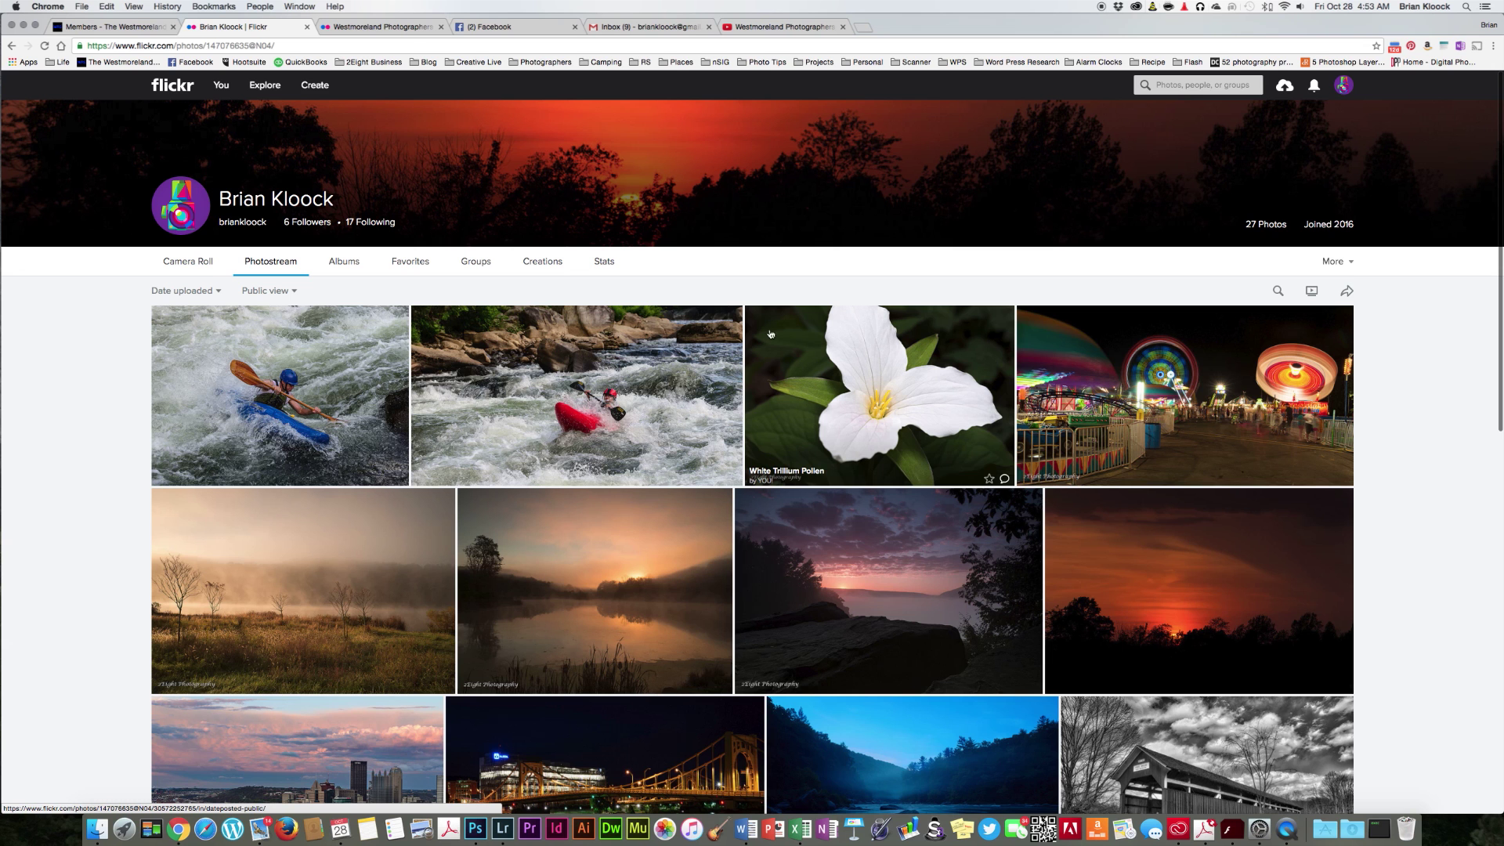
- Open the White Trillium Pollen photo and scroll down to its Nikon D610 camera settings
{"action": "left_click", "coordinate": [848, 383]}
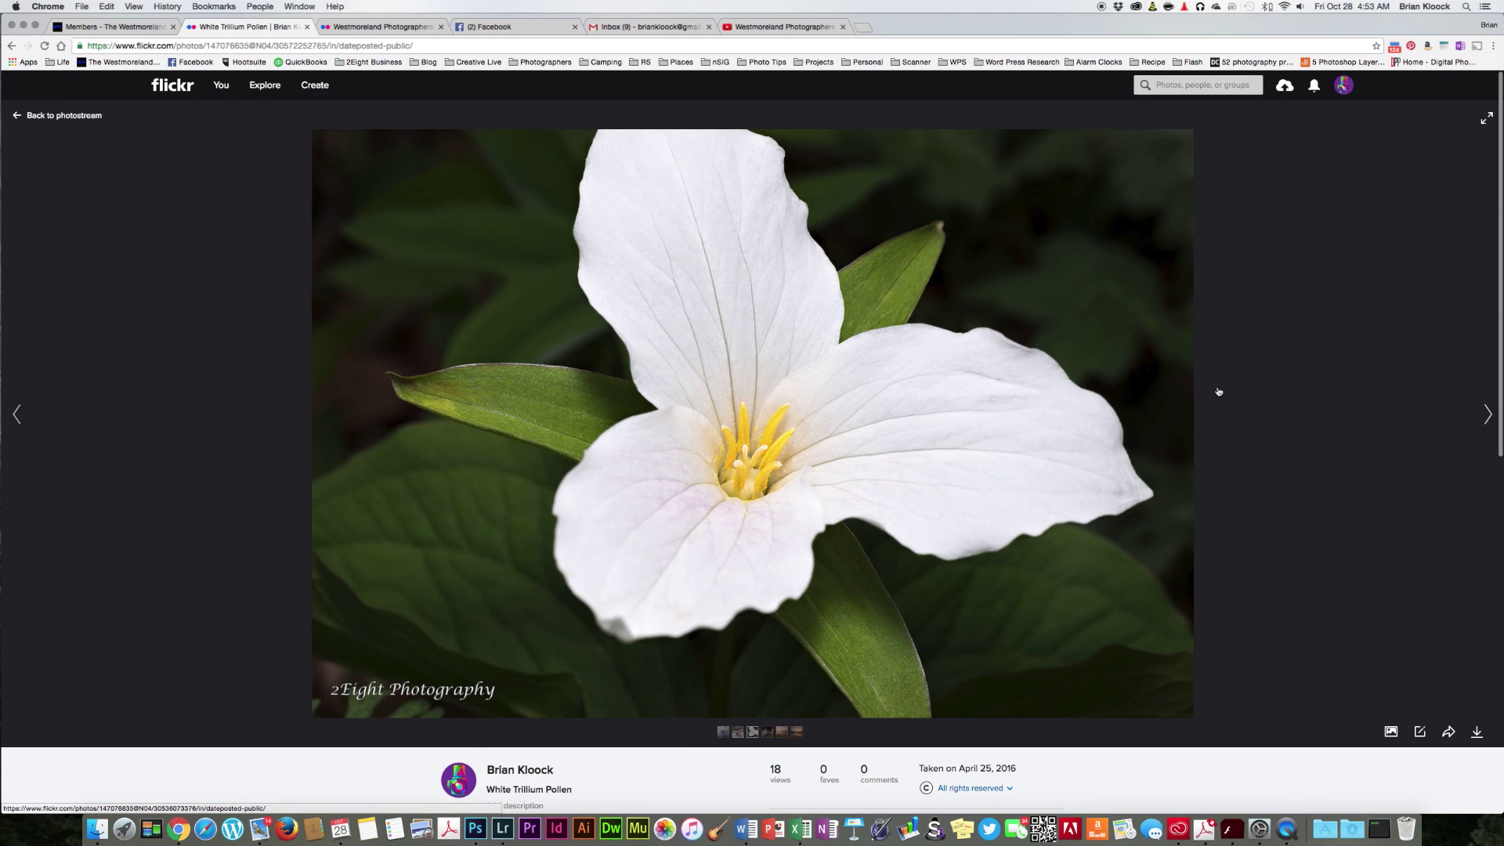
{"action": "scroll", "coordinate": [1215, 389], "scroll_direction": "down", "scroll_amount": 5}
{"action": "scroll", "coordinate": [1218, 390], "scroll_direction": "down", "scroll_amount": 5}
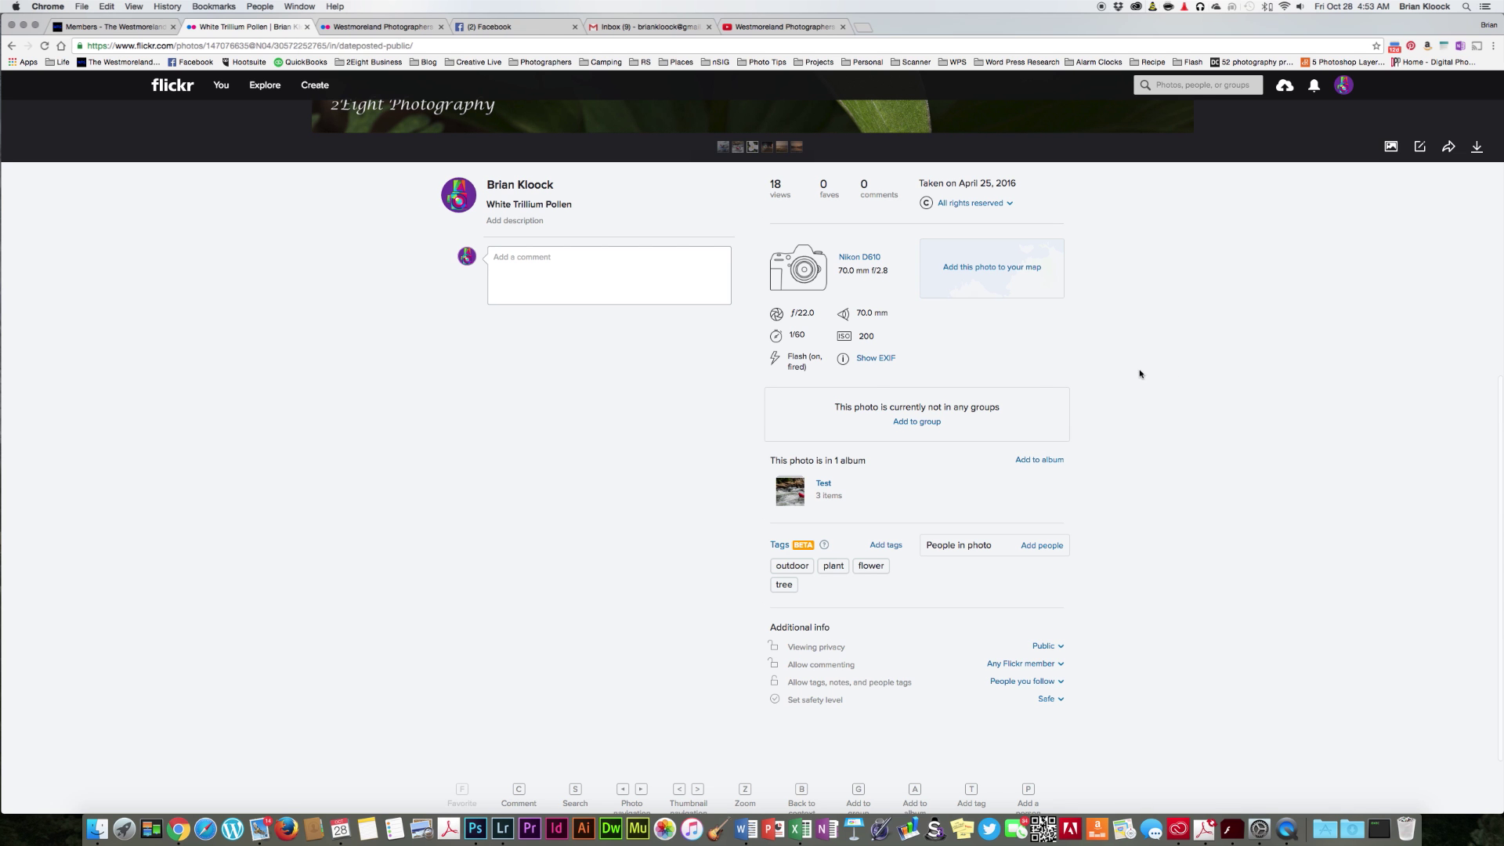
- Expand the White Trillium Pollen photo's full EXIF metadata and skim down it
{"action": "left_click", "coordinate": [883, 359]}
{"action": "scroll", "coordinate": [815, 398], "scroll_direction": "down", "scroll_amount": 2}
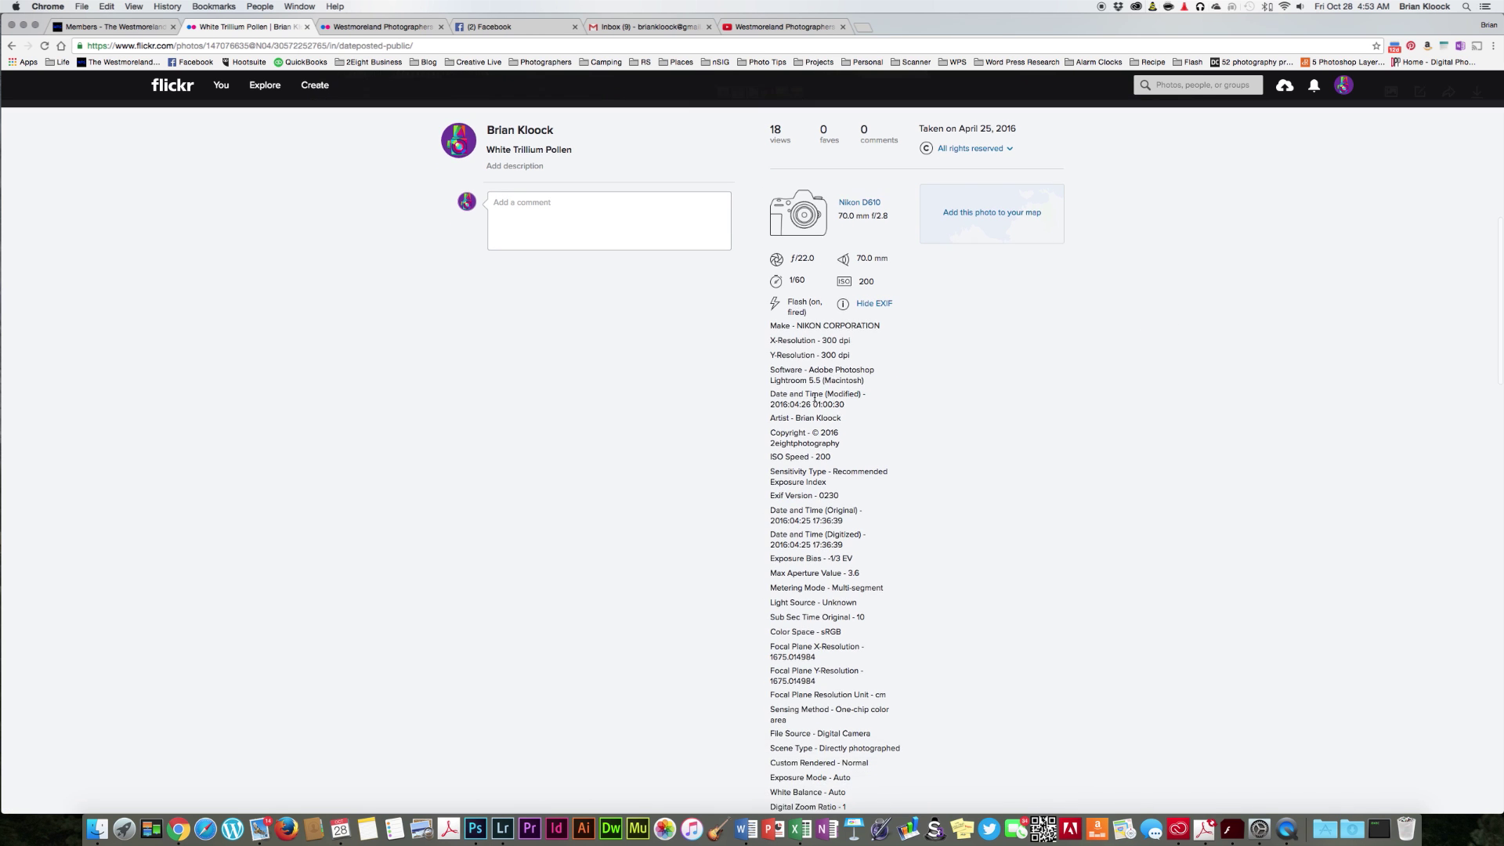
{"action": "scroll", "coordinate": [815, 398], "scroll_direction": "down", "scroll_amount": 8}
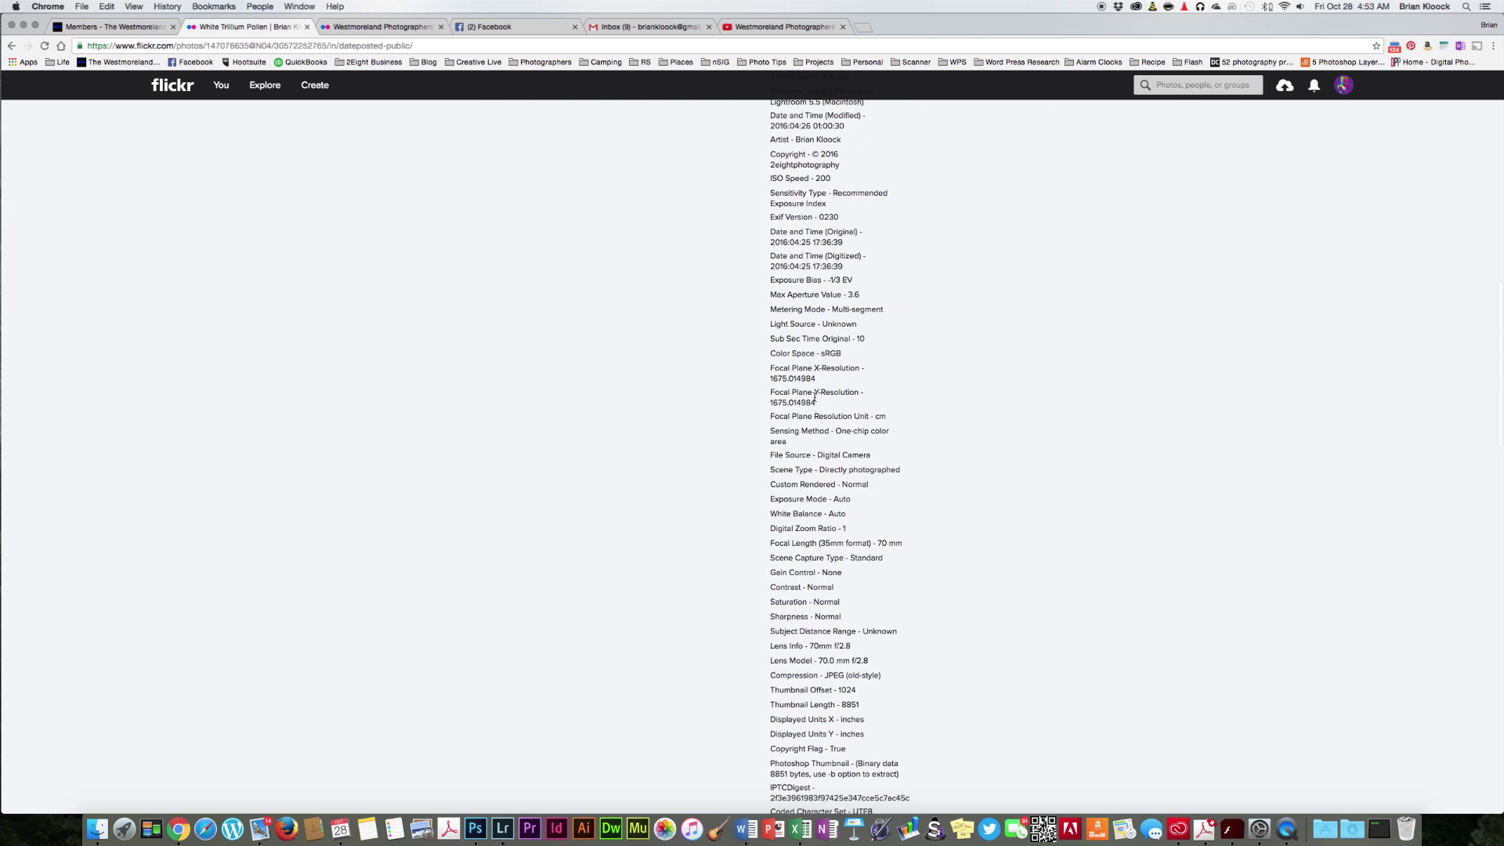
{"action": "scroll", "coordinate": [815, 398], "scroll_direction": "down", "scroll_amount": 2}
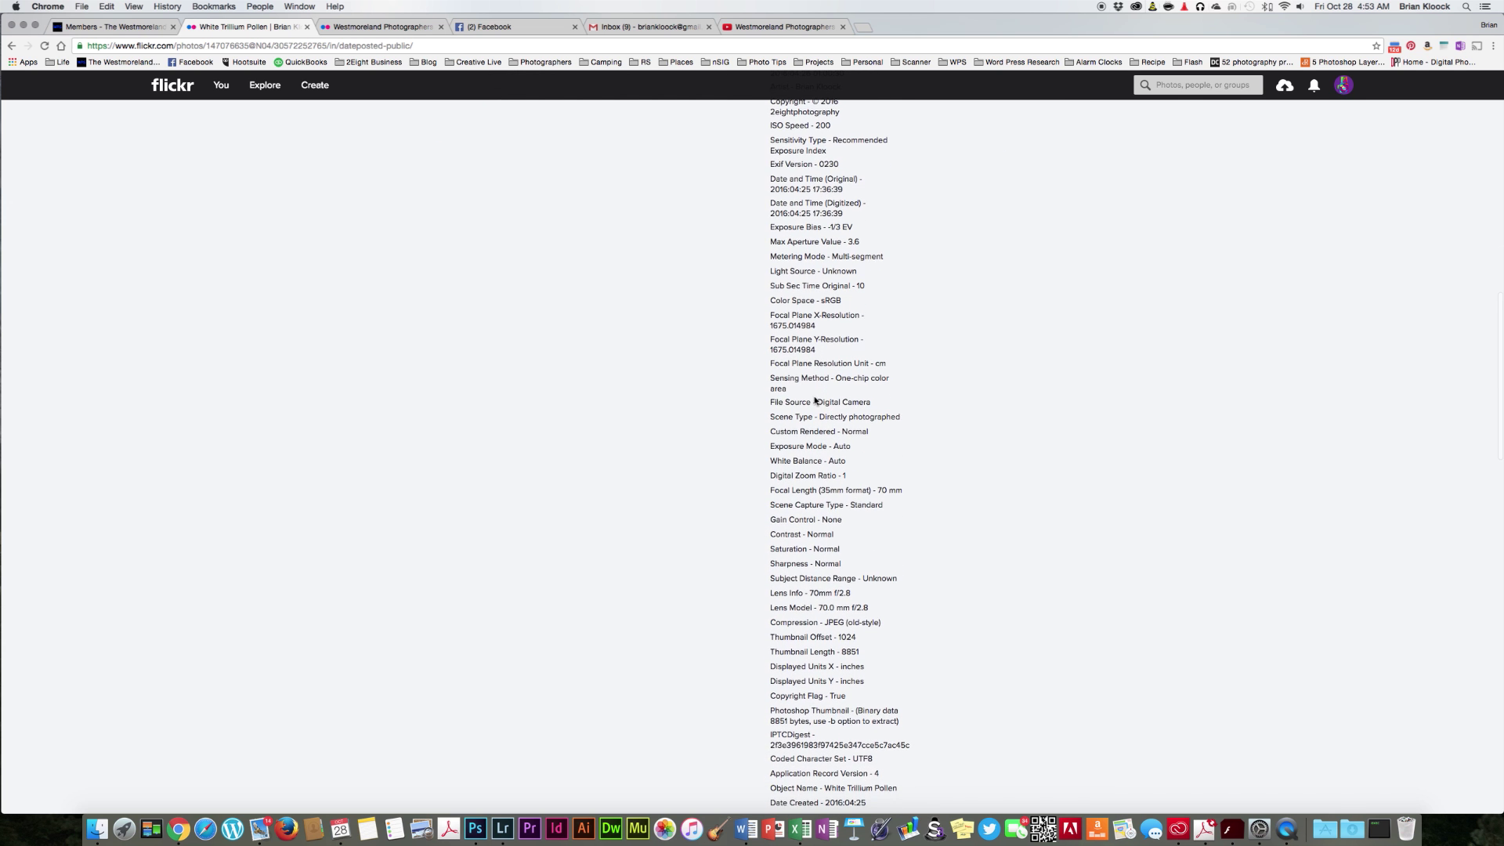
{"action": "scroll", "coordinate": [814, 400], "scroll_direction": "down", "scroll_amount": 3}
{"action": "scroll", "coordinate": [815, 398], "scroll_direction": "up", "scroll_amount": 3}
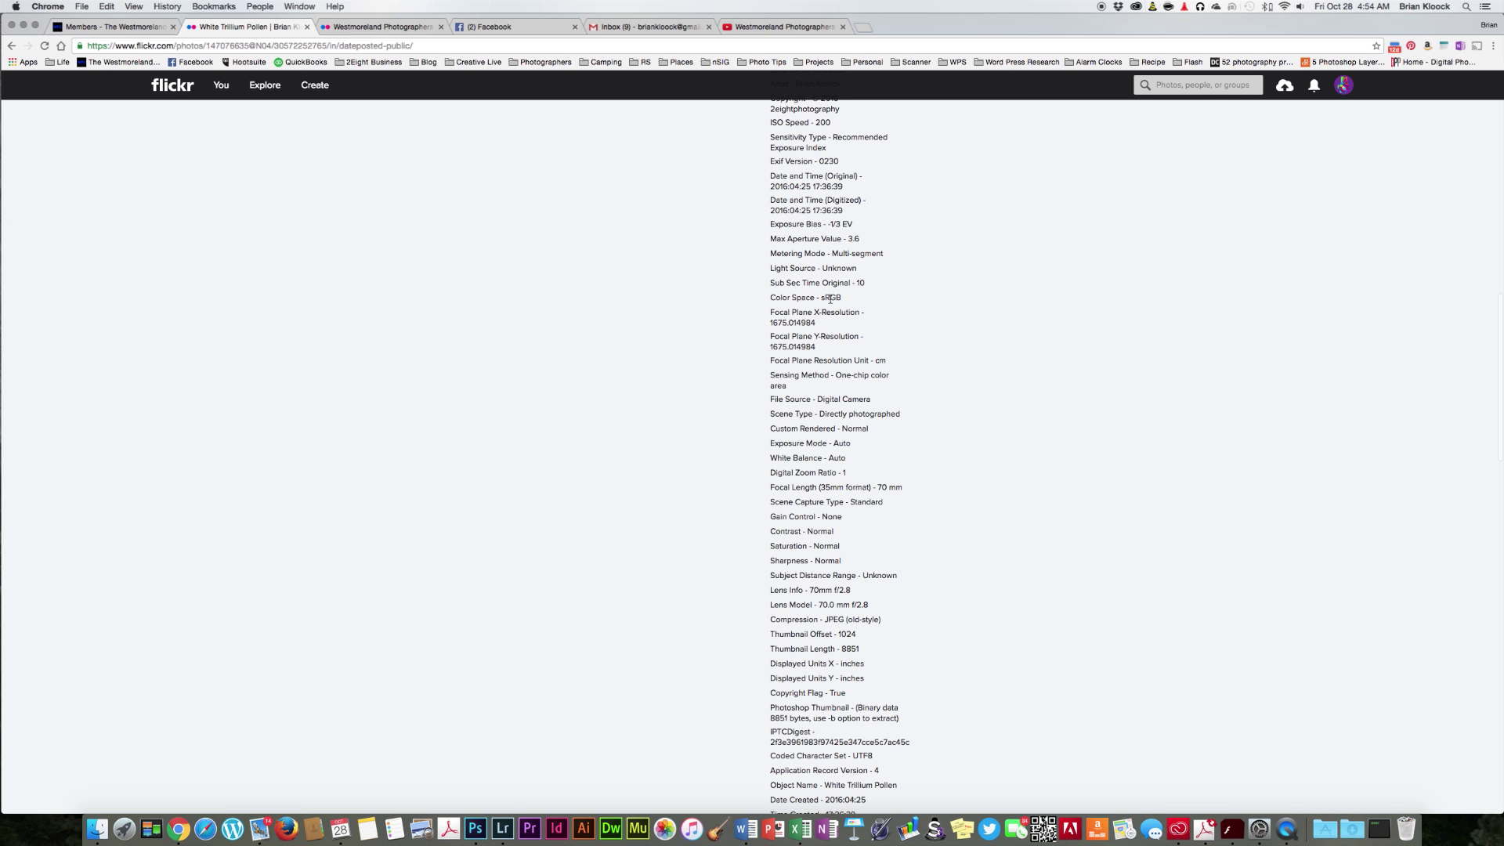
- Read down the EXIF list to its last entry, Camera Type - Digital SLR, then back up
{"action": "scroll", "coordinate": [964, 311], "scroll_direction": "down", "scroll_amount": 2}
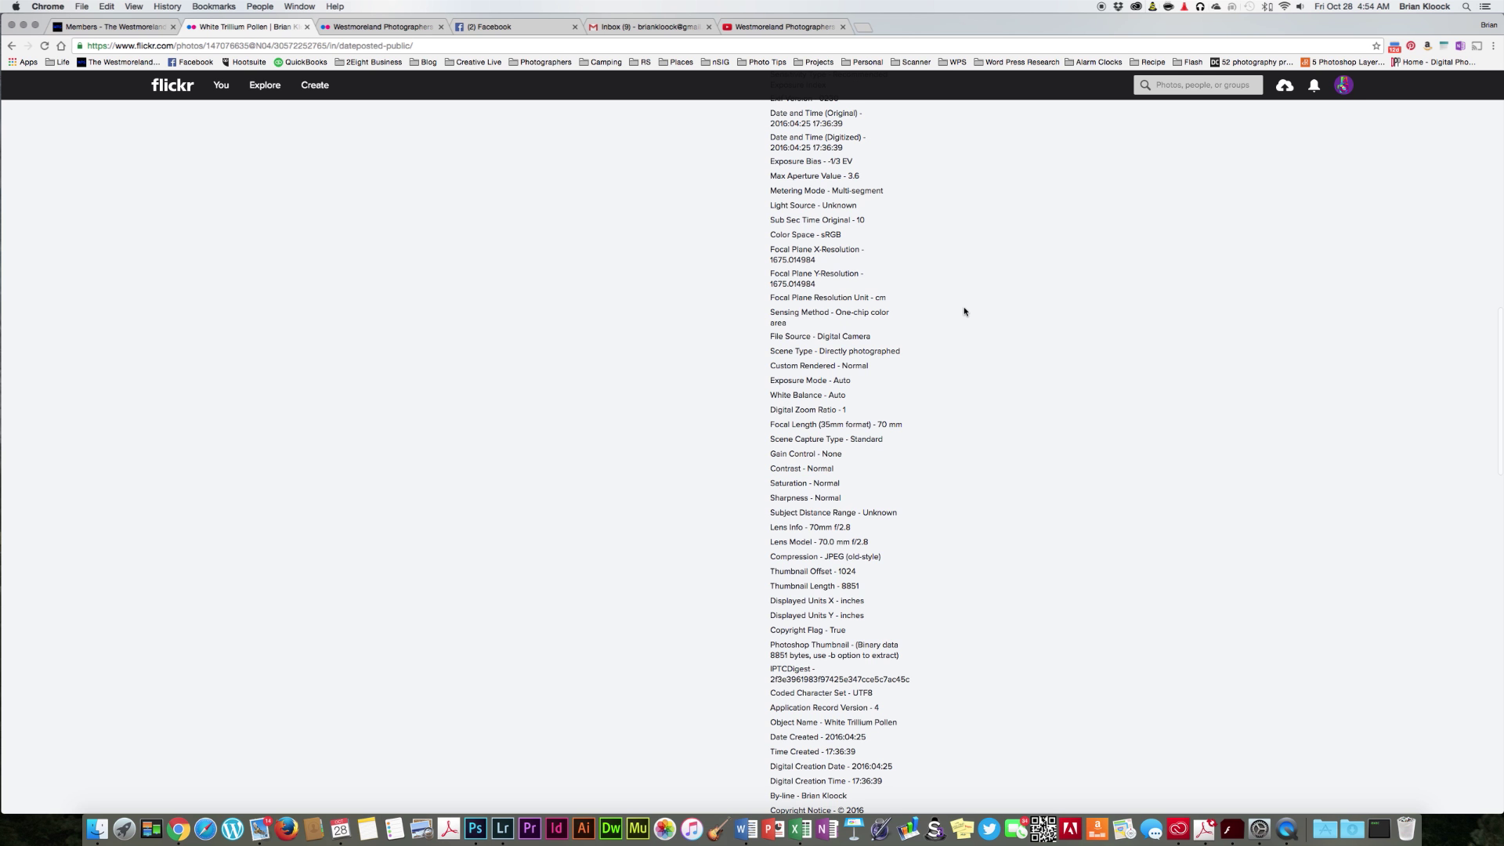
{"action": "scroll", "coordinate": [964, 312], "scroll_direction": "down", "scroll_amount": 7}
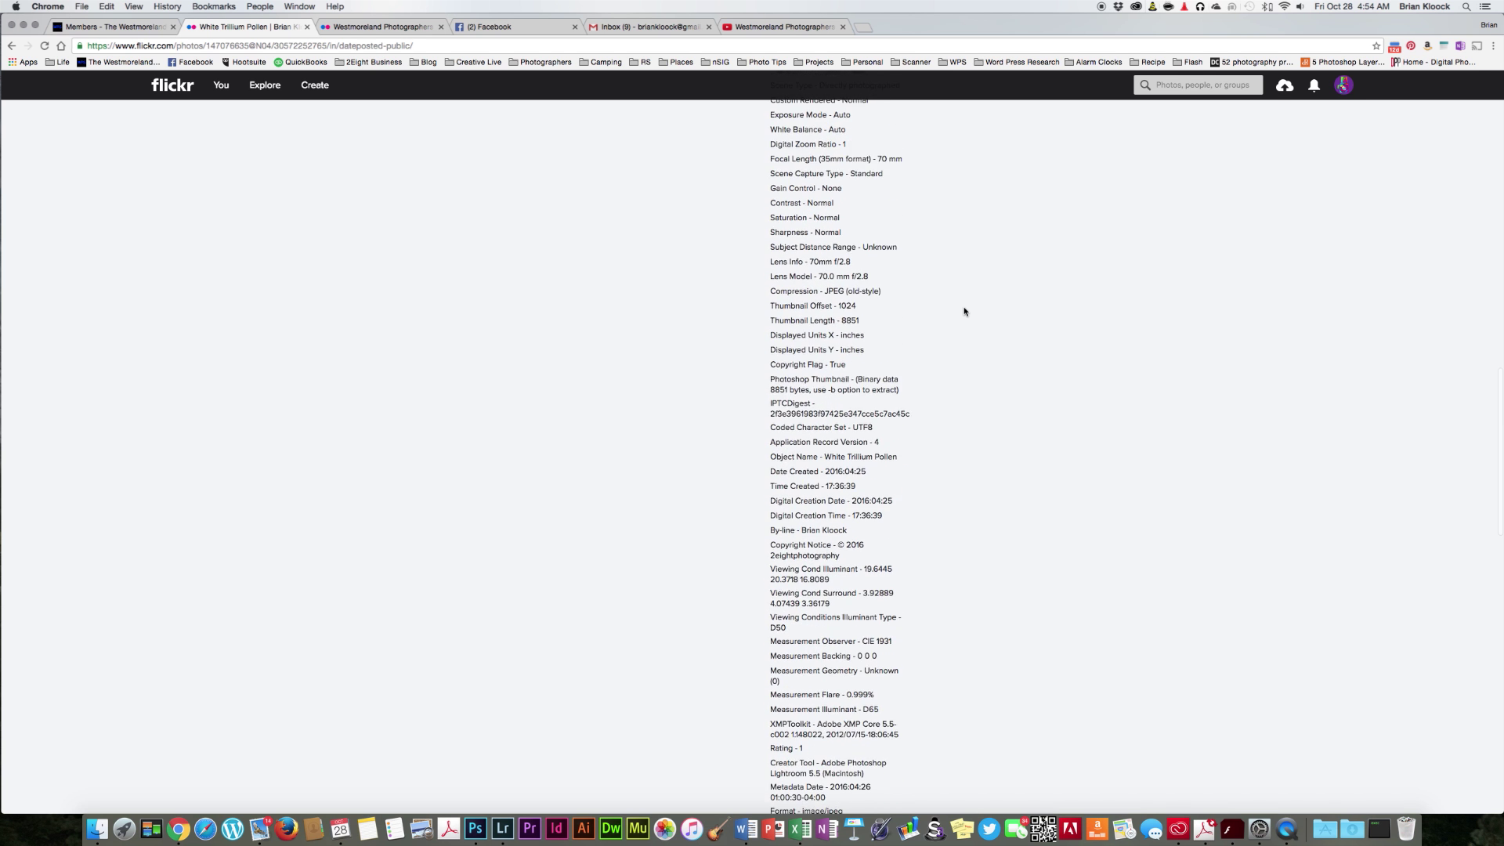
{"action": "scroll", "coordinate": [964, 312], "scroll_direction": "down", "scroll_amount": 4}
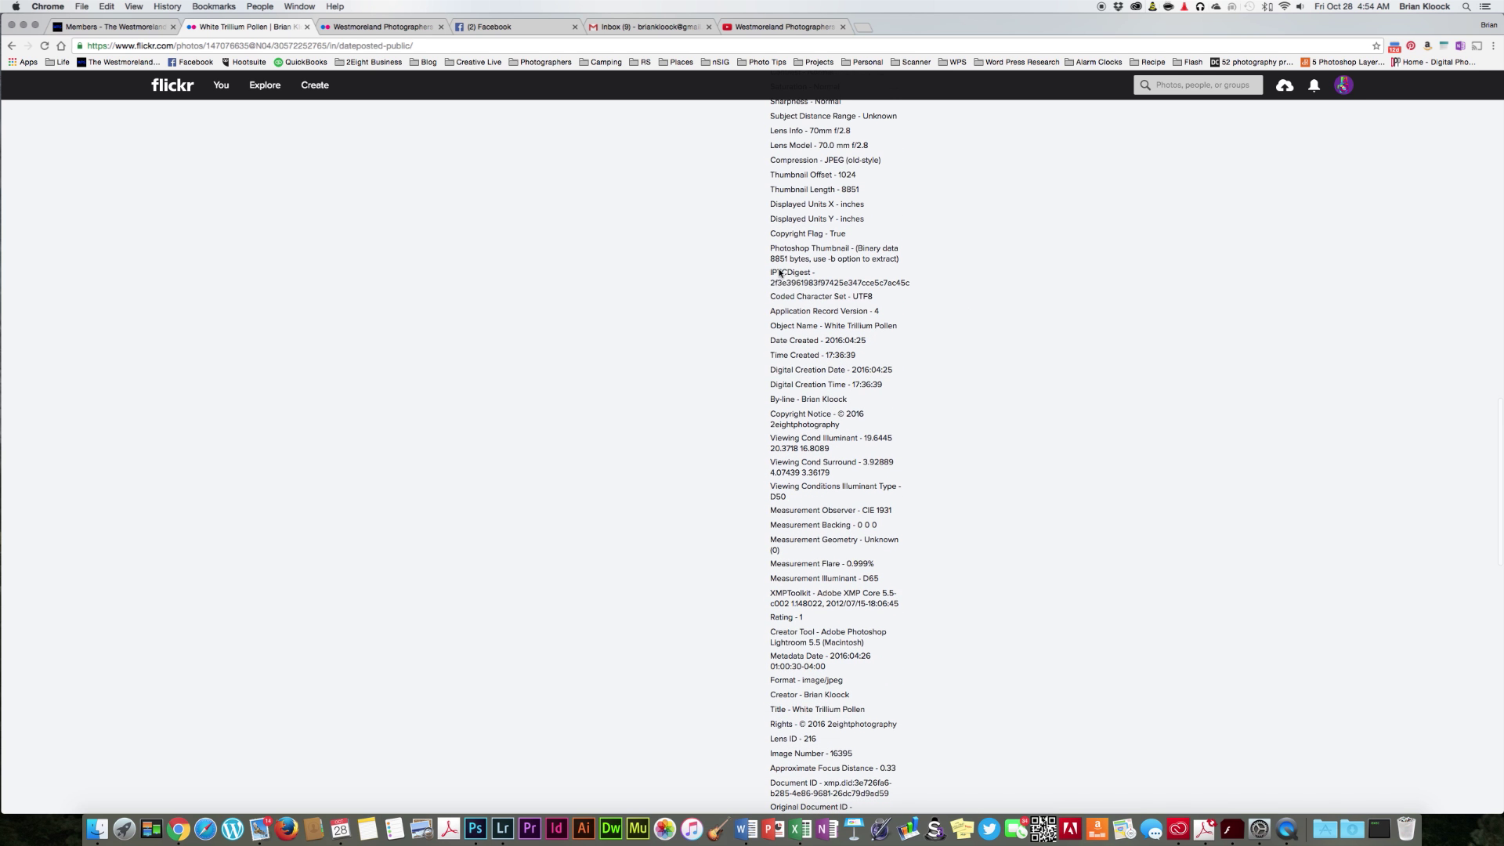
{"action": "scroll", "coordinate": [721, 433], "scroll_direction": "down", "scroll_amount": 4}
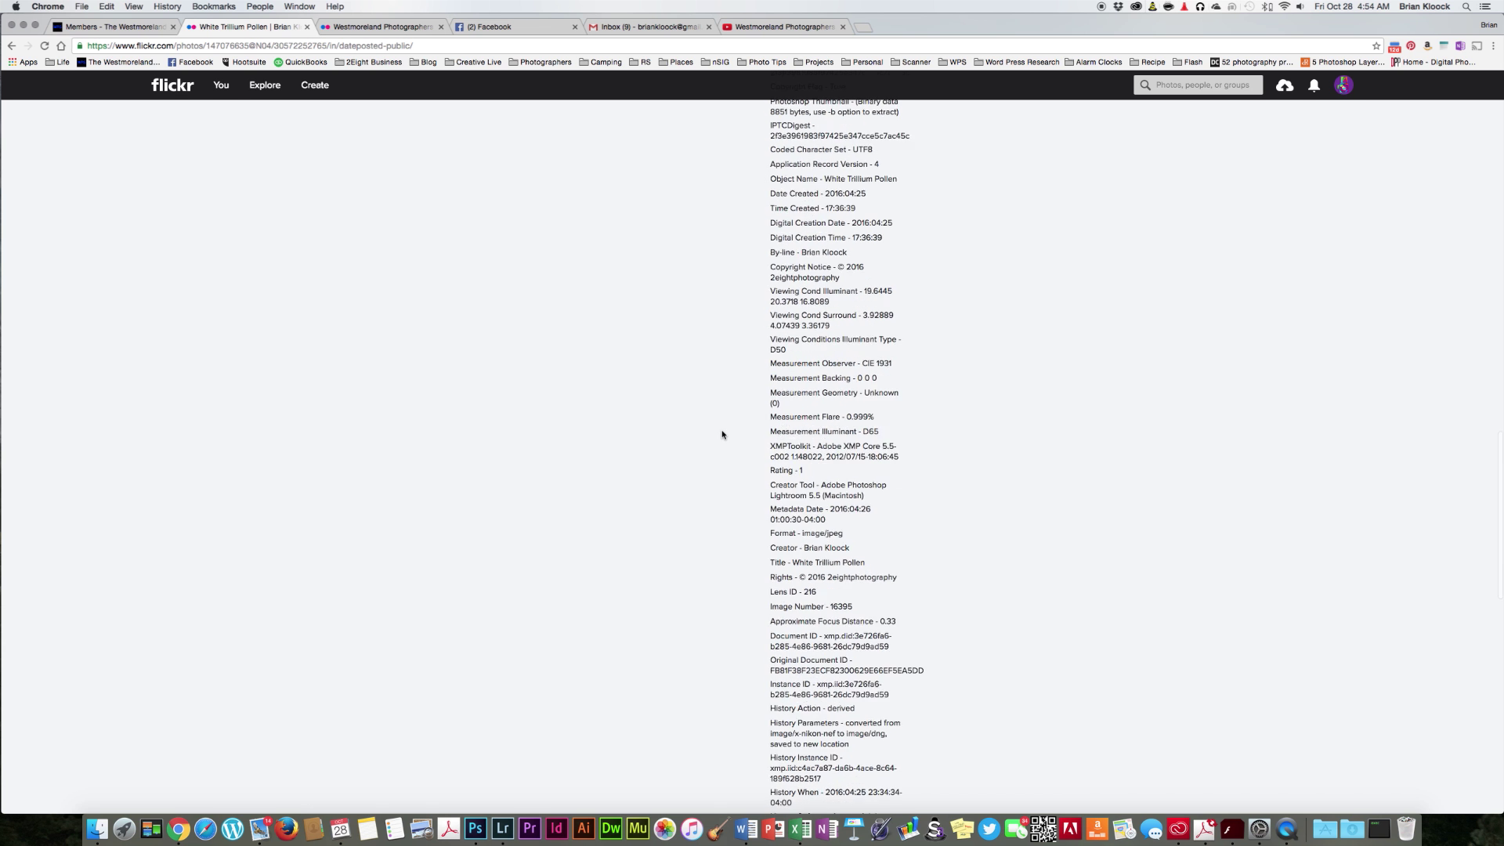
{"action": "scroll", "coordinate": [721, 434], "scroll_direction": "down", "scroll_amount": 12}
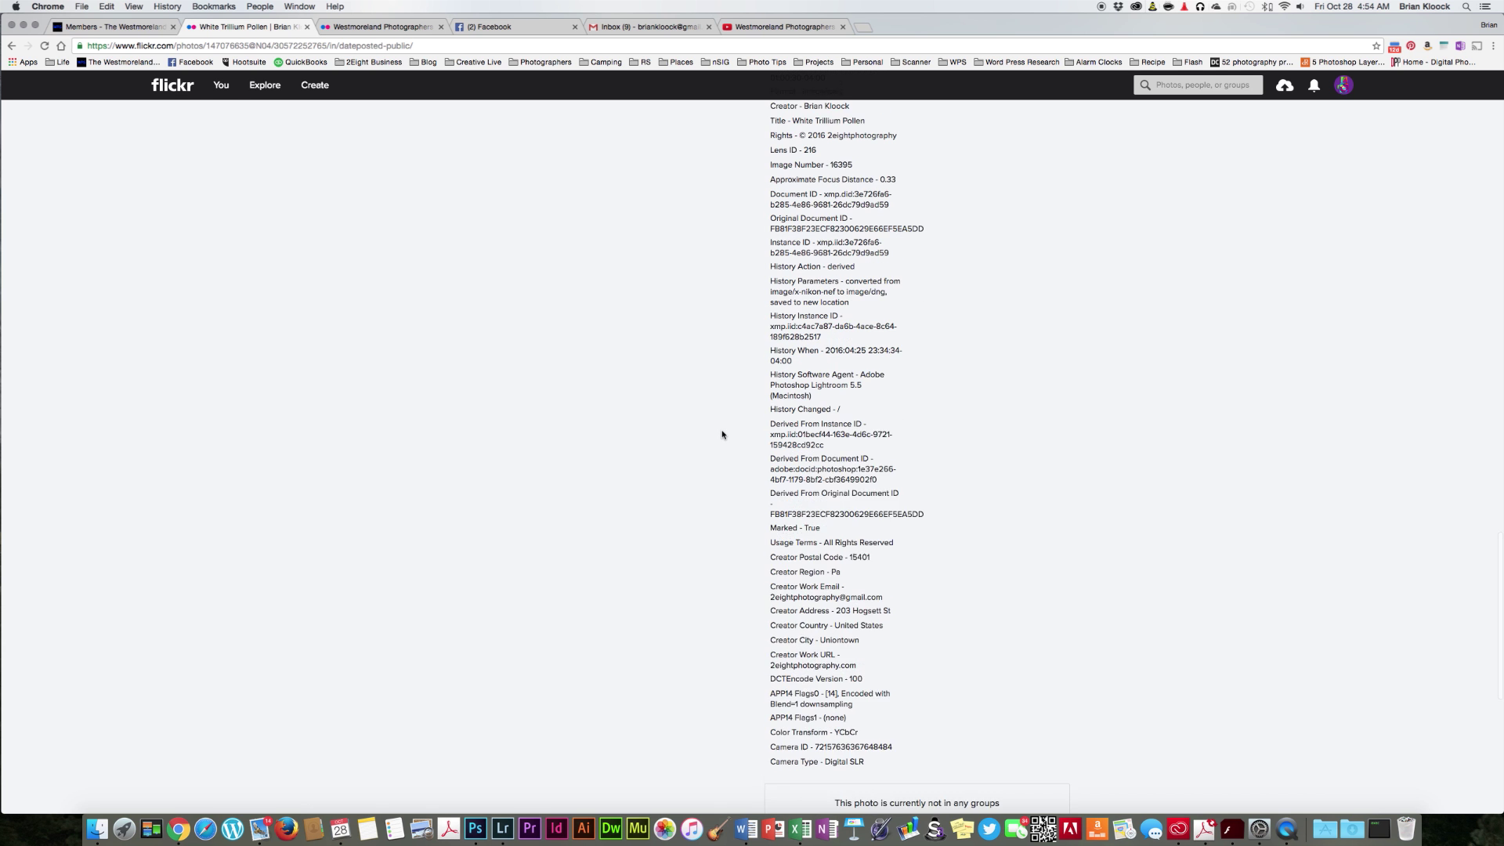
{"action": "scroll", "coordinate": [722, 434], "scroll_direction": "down", "scroll_amount": 4}
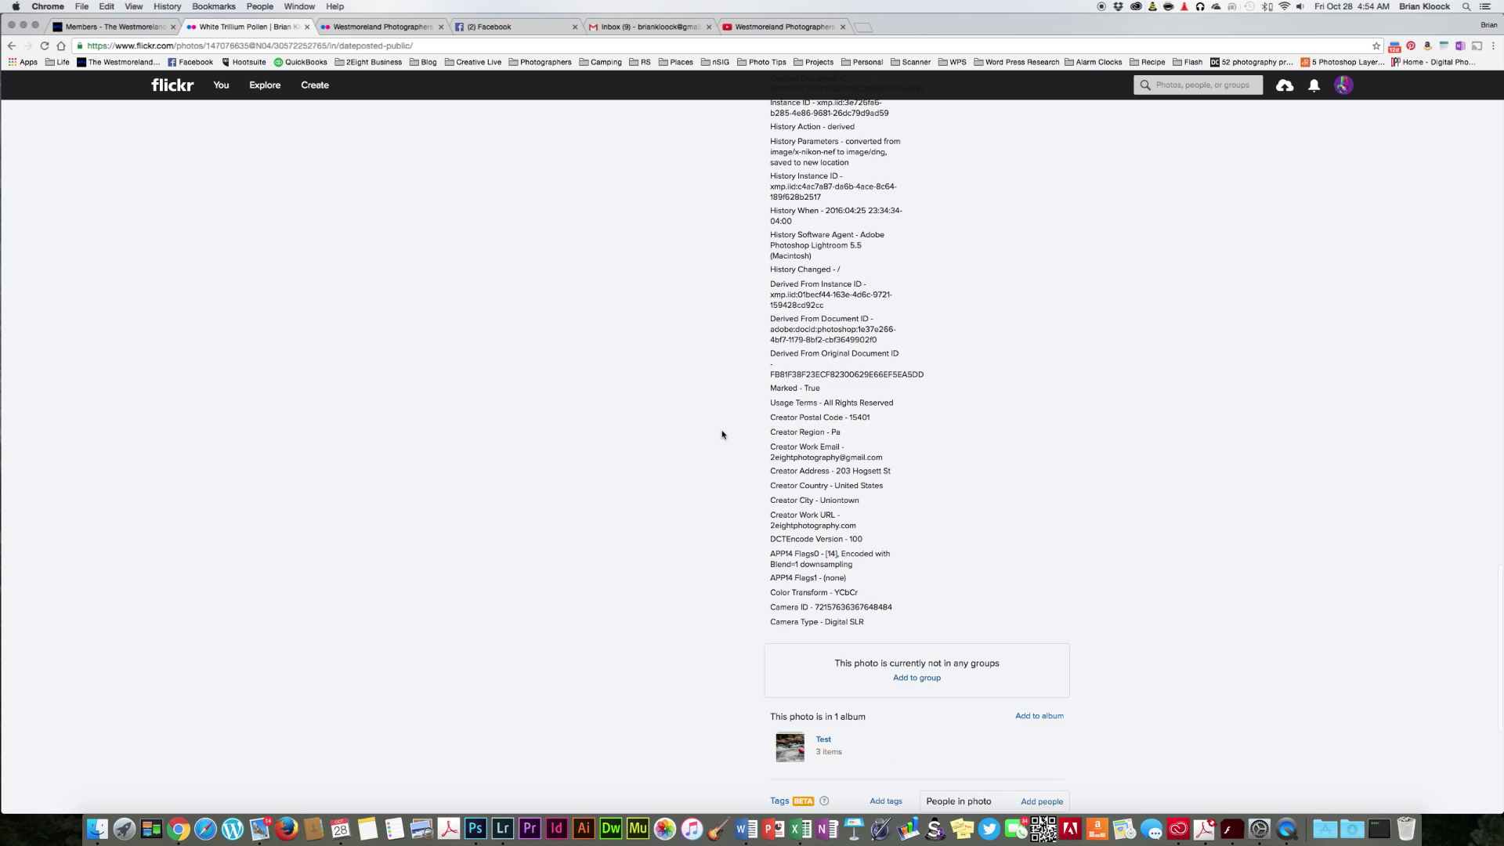
{"action": "scroll", "coordinate": [722, 434], "scroll_direction": "up", "scroll_amount": 20}
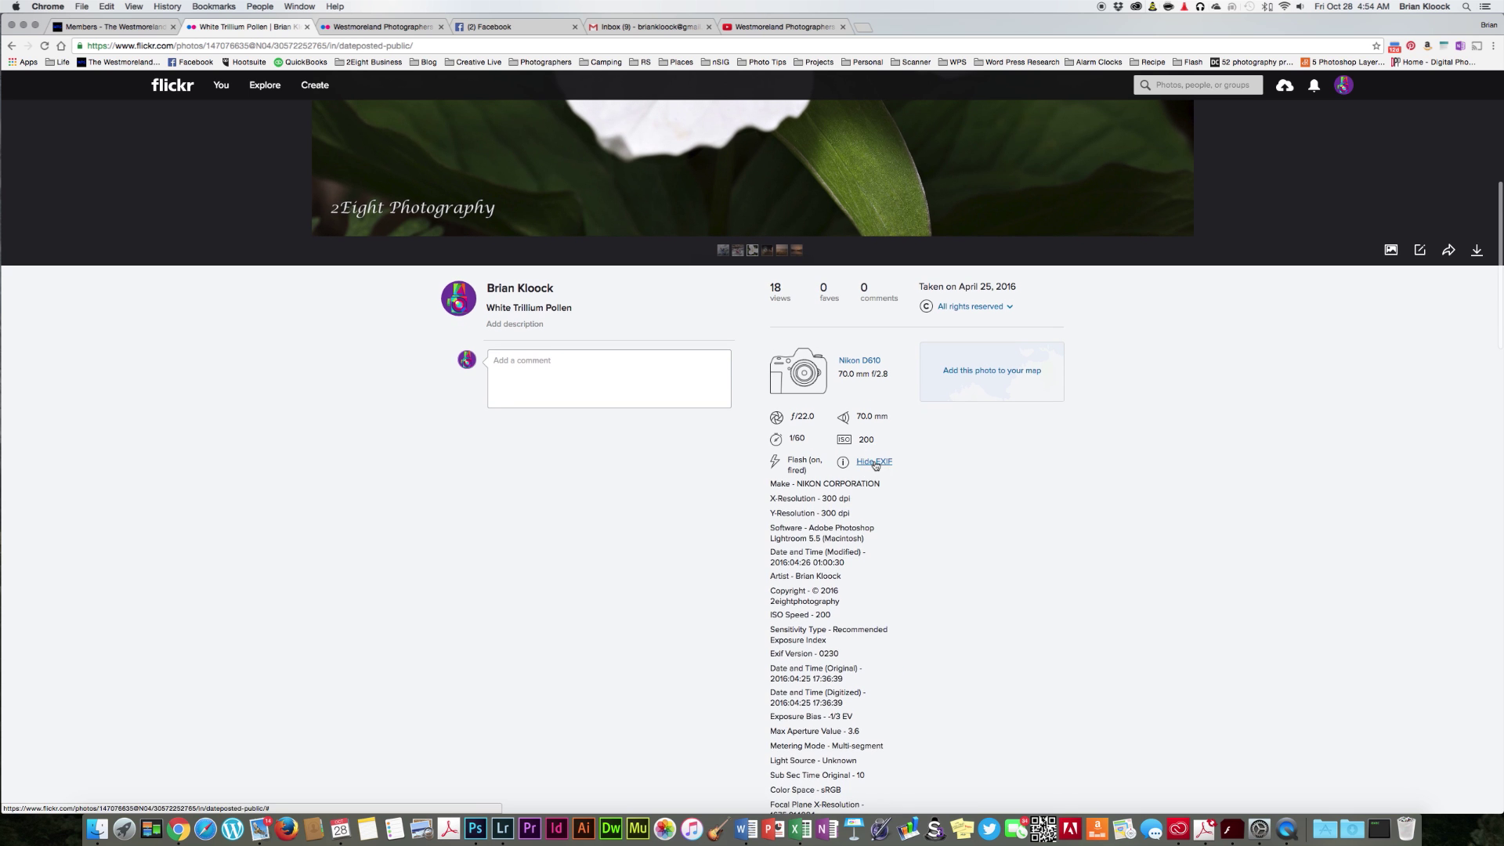
- Hide the EXIF list and scroll back up to the full trillium image
{"action": "left_click", "coordinate": [875, 462]}
{"action": "scroll", "coordinate": [1245, 539], "scroll_direction": "down", "scroll_amount": 2}
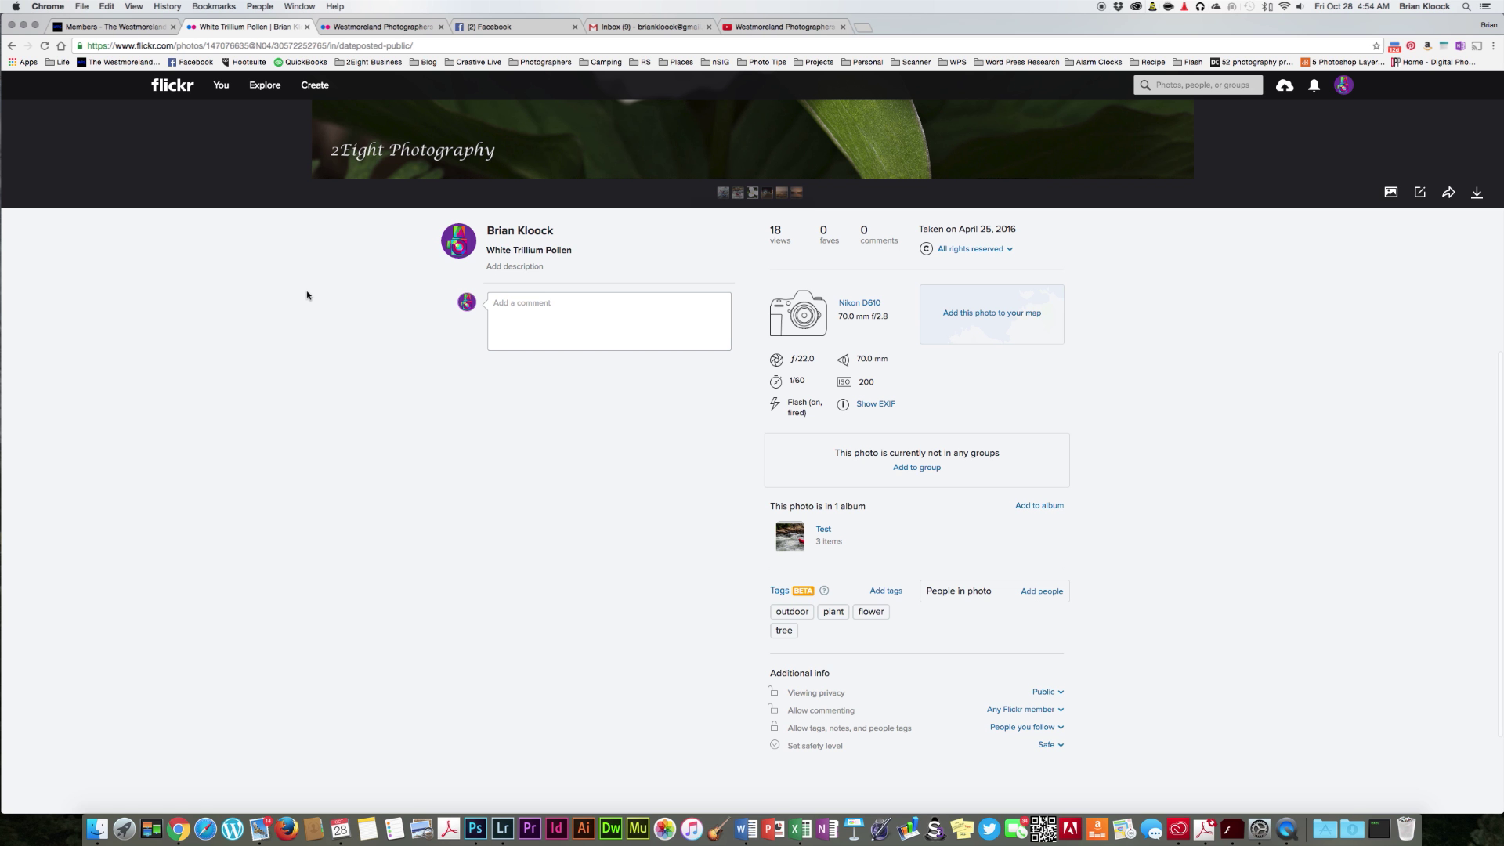
{"action": "scroll", "coordinate": [307, 295], "scroll_direction": "up", "scroll_amount": 5}
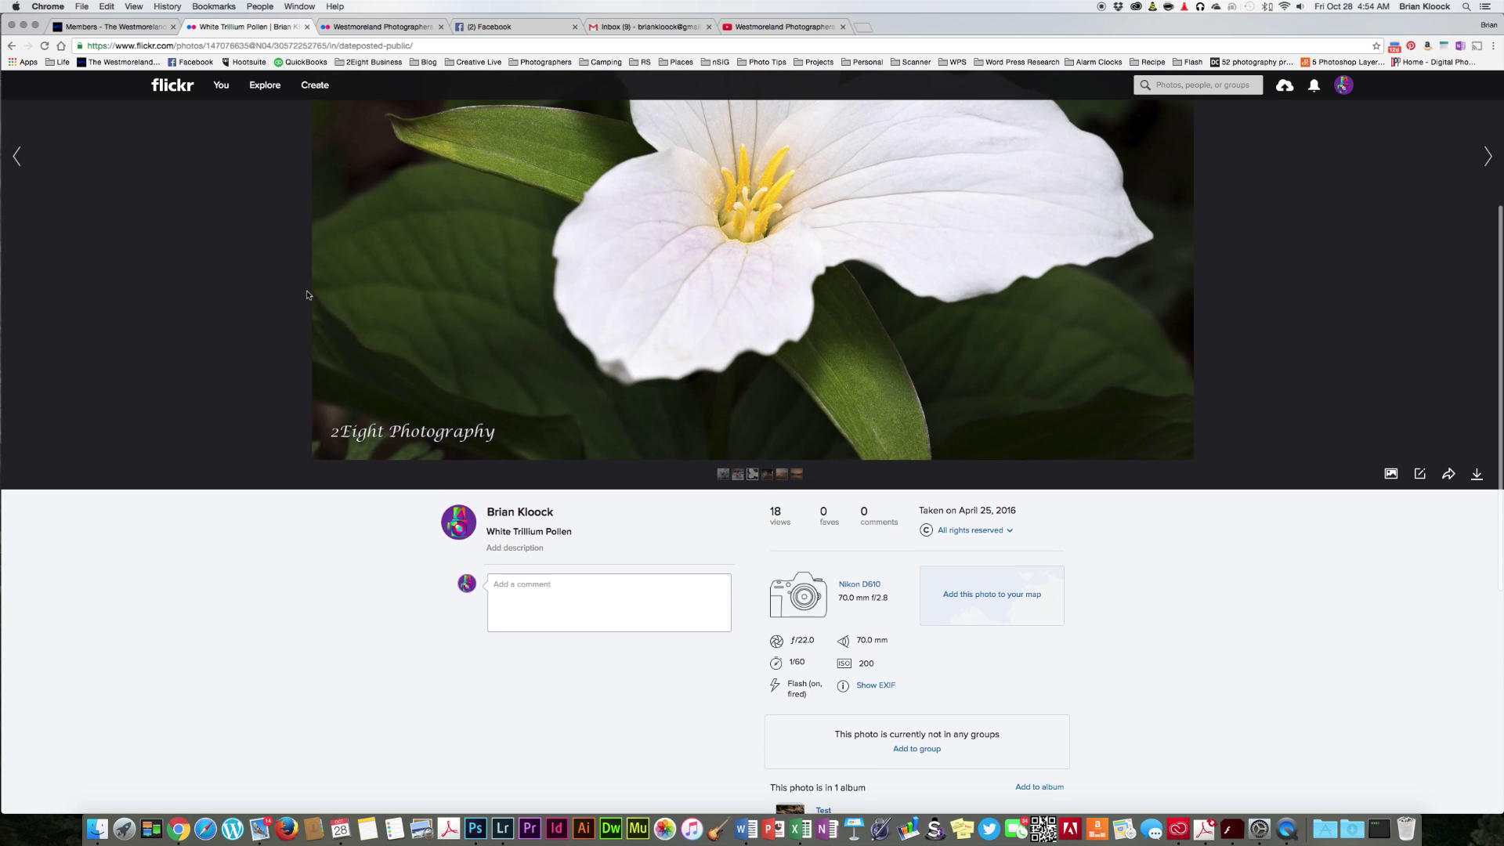
{"action": "scroll", "coordinate": [307, 295], "scroll_direction": "up", "scroll_amount": 3}
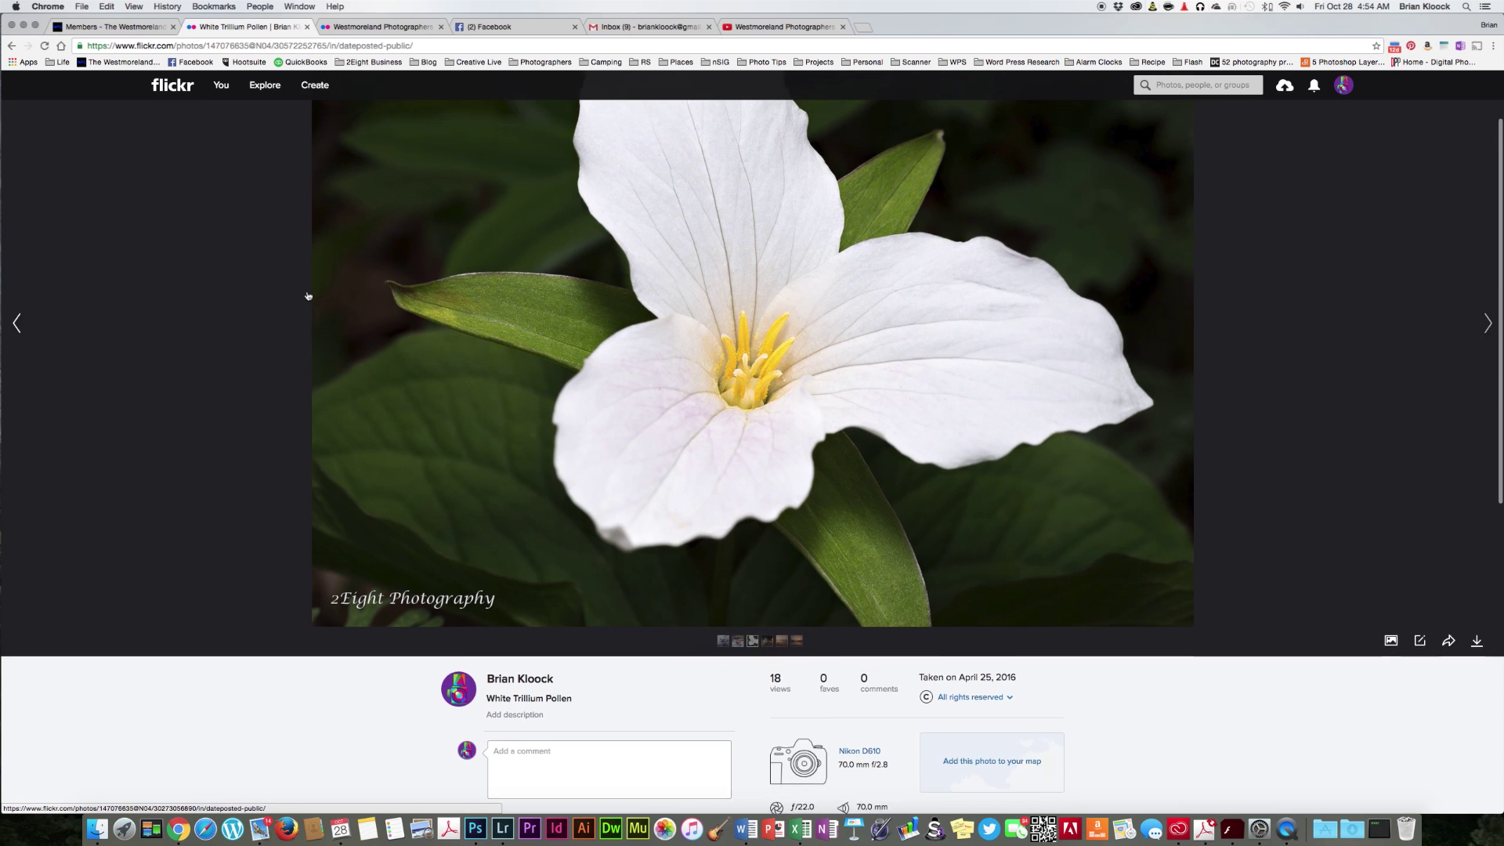
{"action": "scroll", "coordinate": [308, 296], "scroll_direction": "up", "scroll_amount": 1}
{"action": "scroll", "coordinate": [308, 295], "scroll_direction": "down", "scroll_amount": 7}
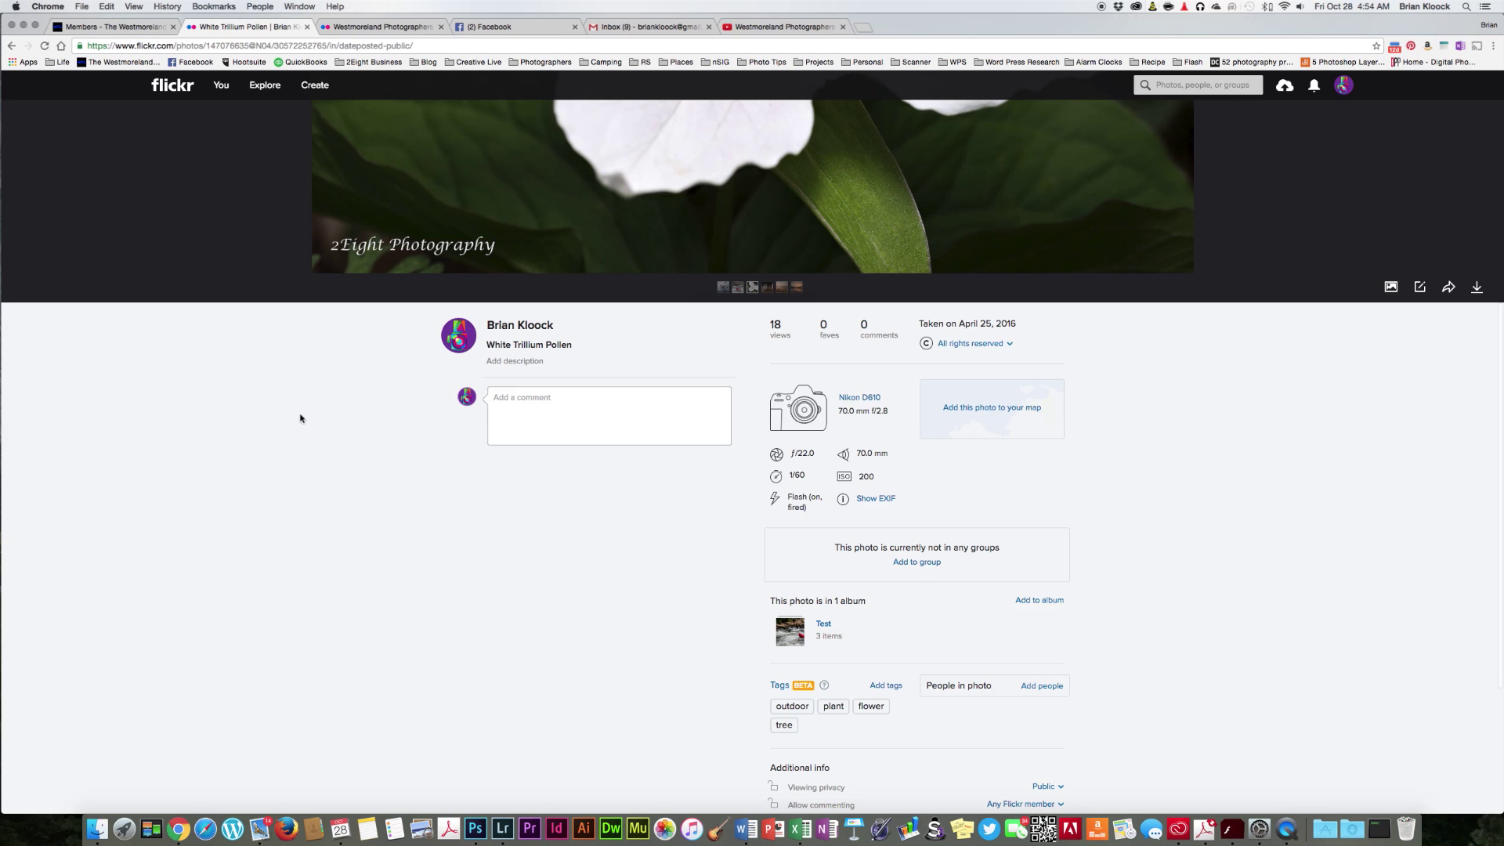
{"action": "scroll", "coordinate": [300, 419], "scroll_direction": "up", "scroll_amount": 8}
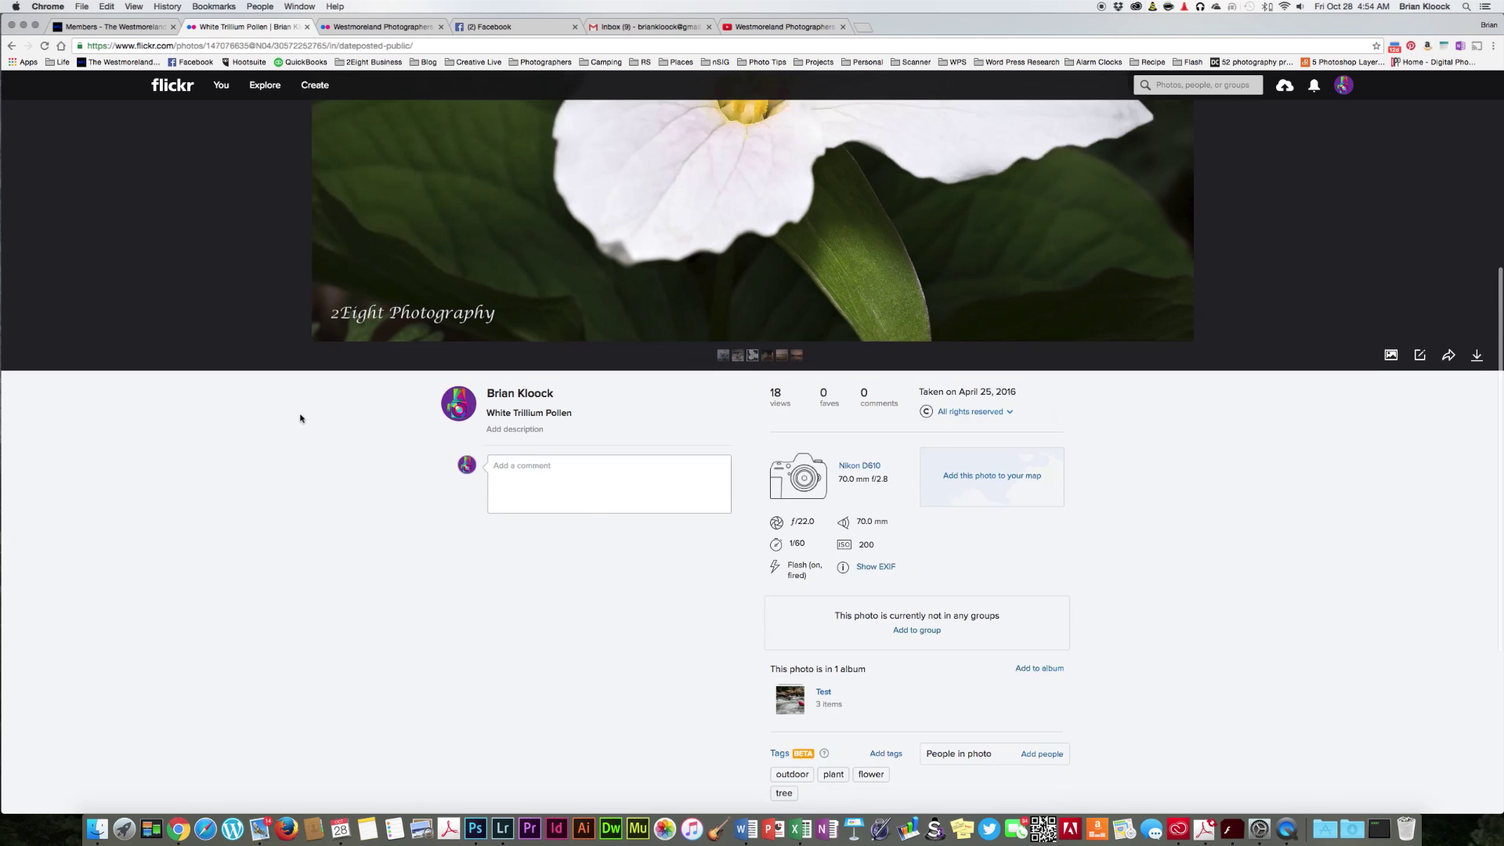